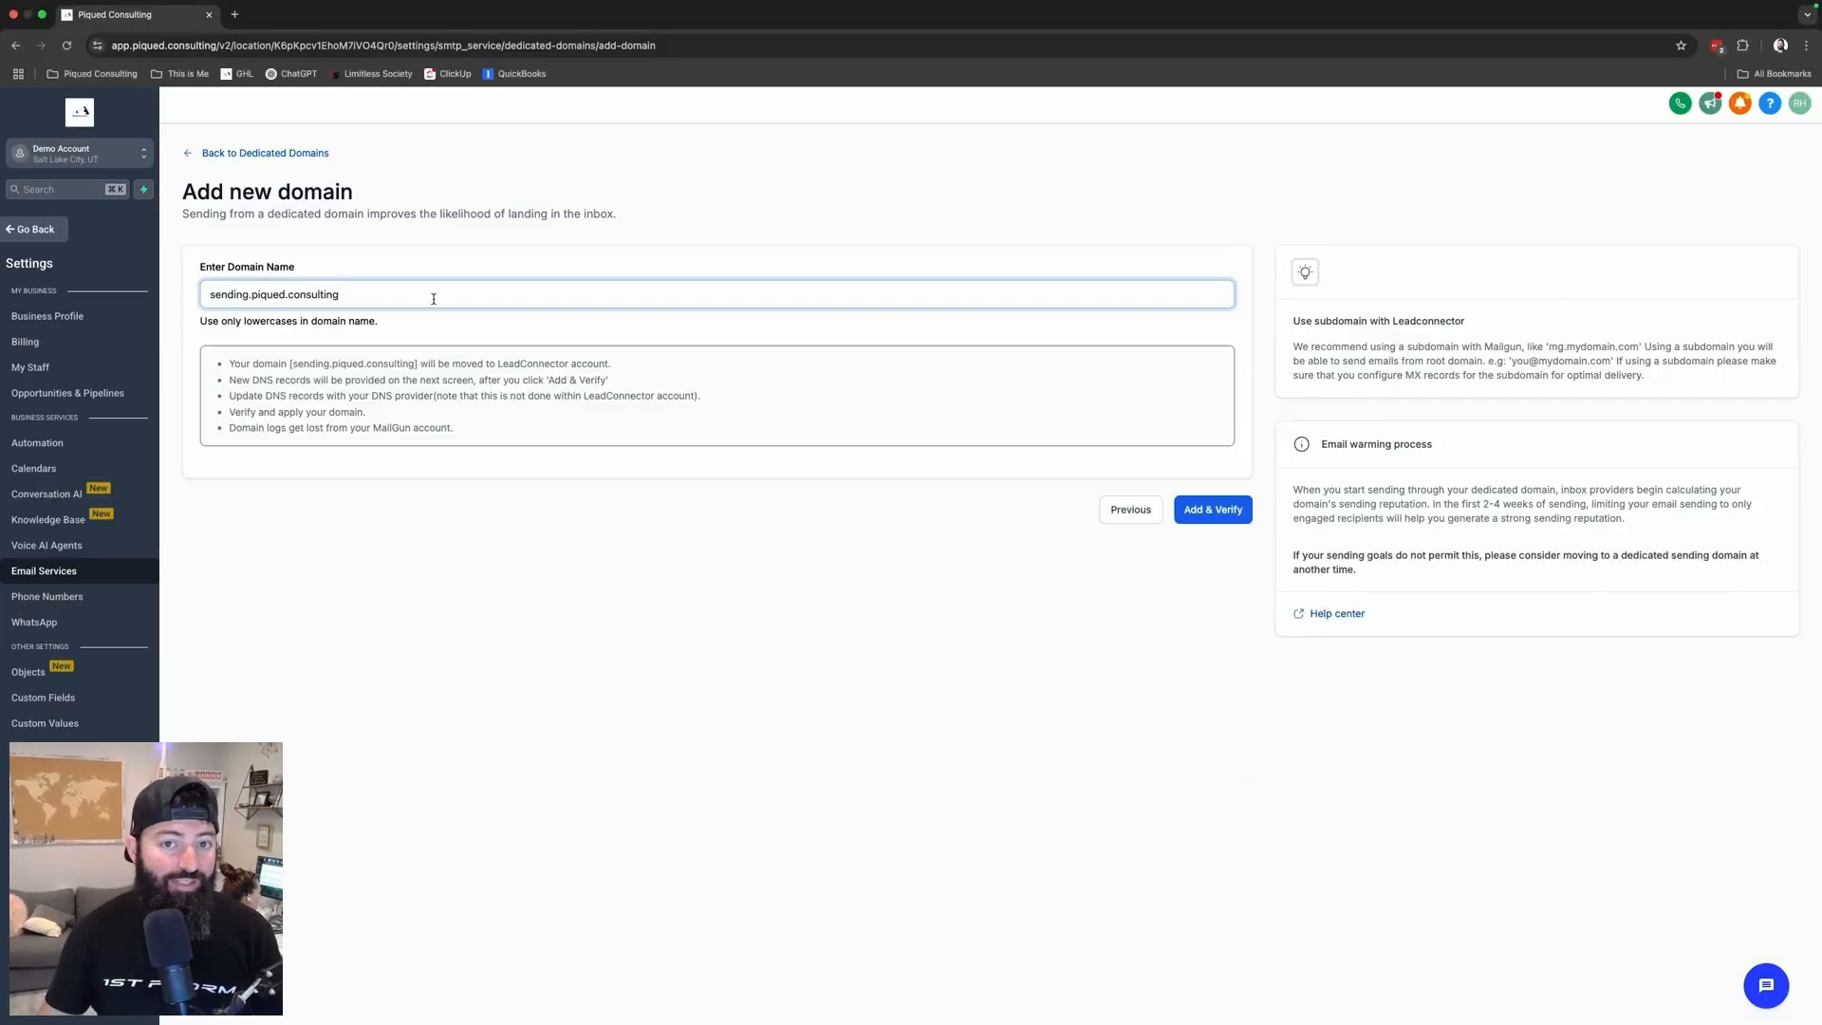
- Change the domain prefix from 'sending' to 'send1' and submit send1.piqued.consulting for verification
double_click(222, 291)
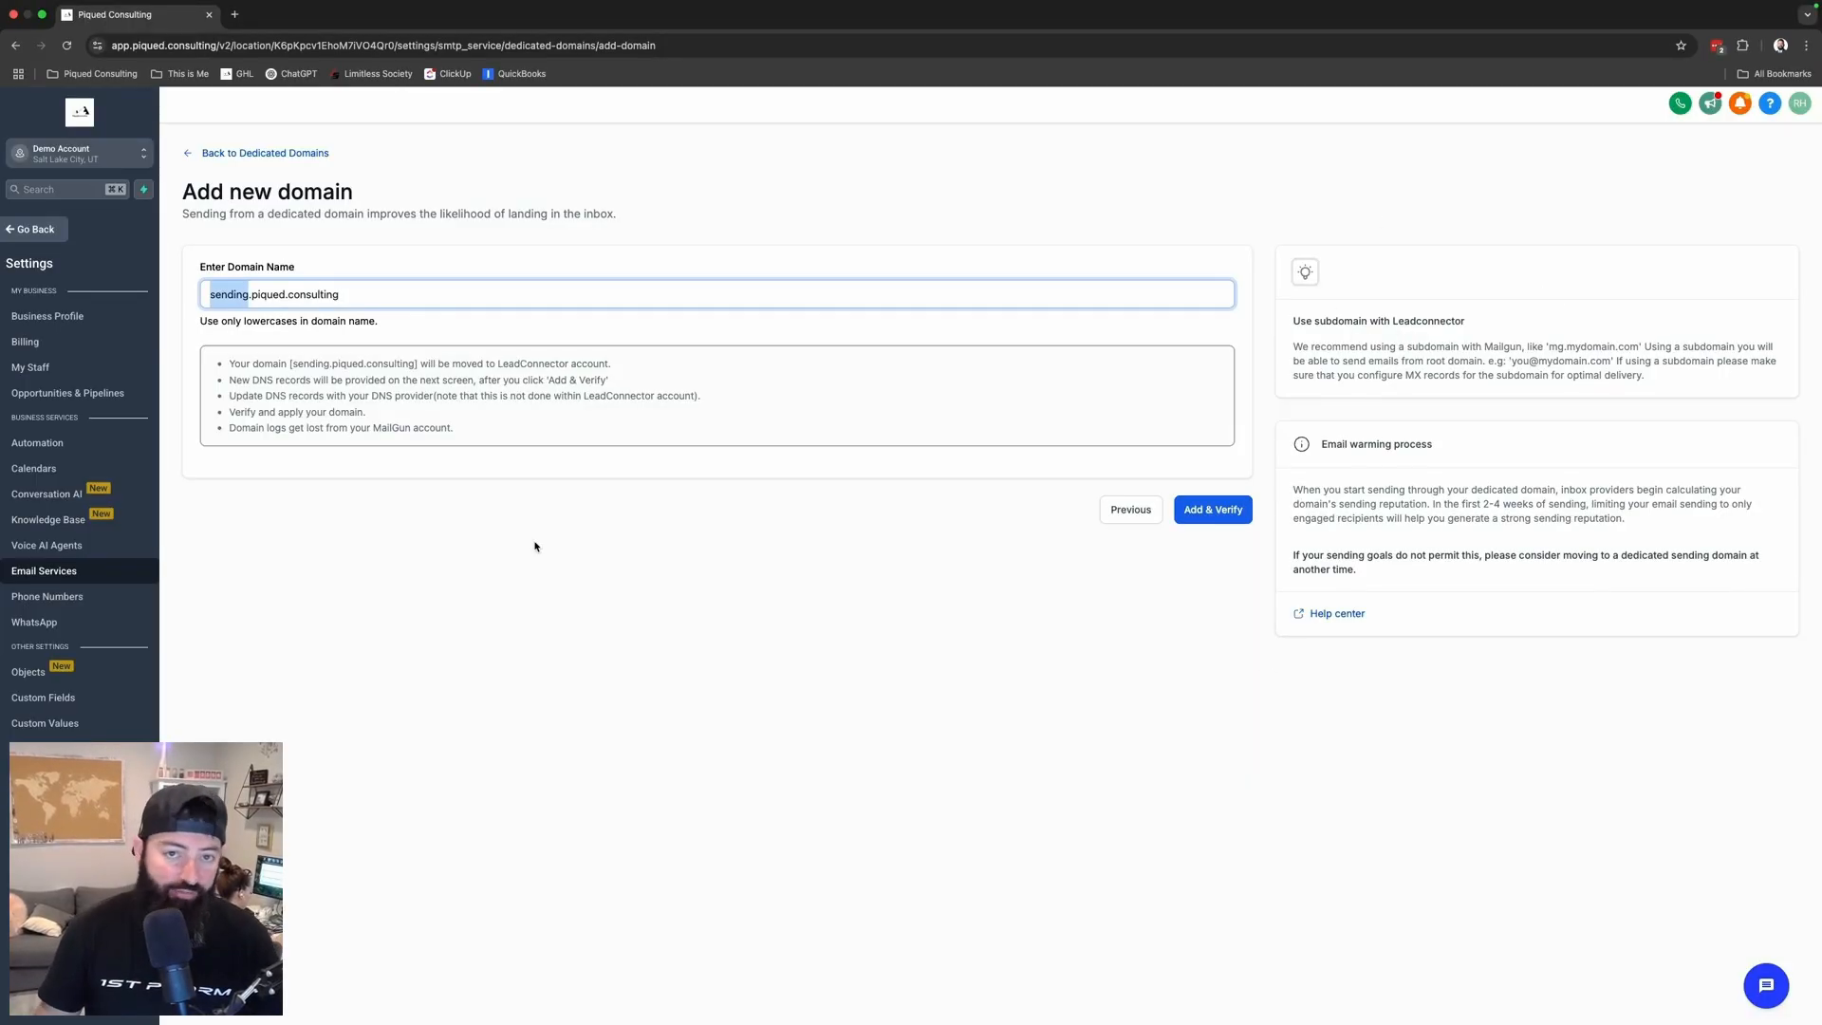
text(send1)
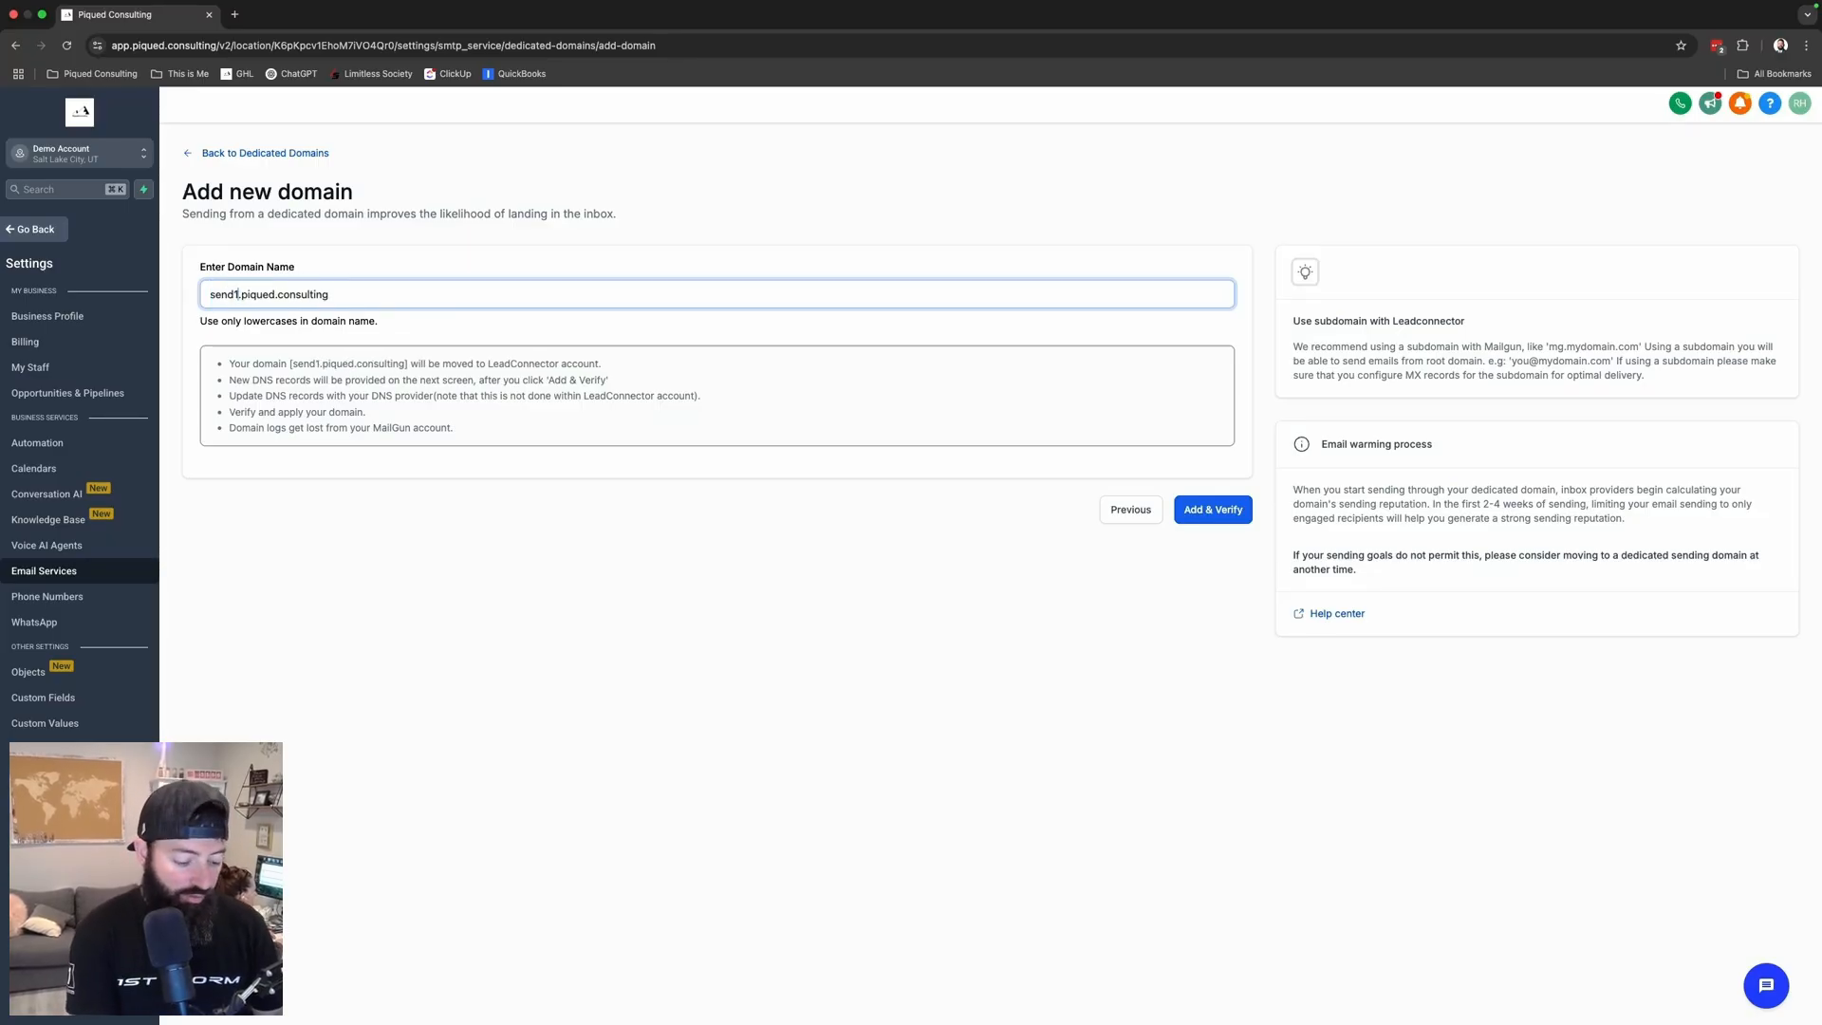
key(BackSpace)
key(BackSpace)
key(BackSpace)
key(BackSpace)
key(BackSpace)
text(info)
key(BackSpace)
key(BackSpace)
key(BackSpace)
key(BackSpace)
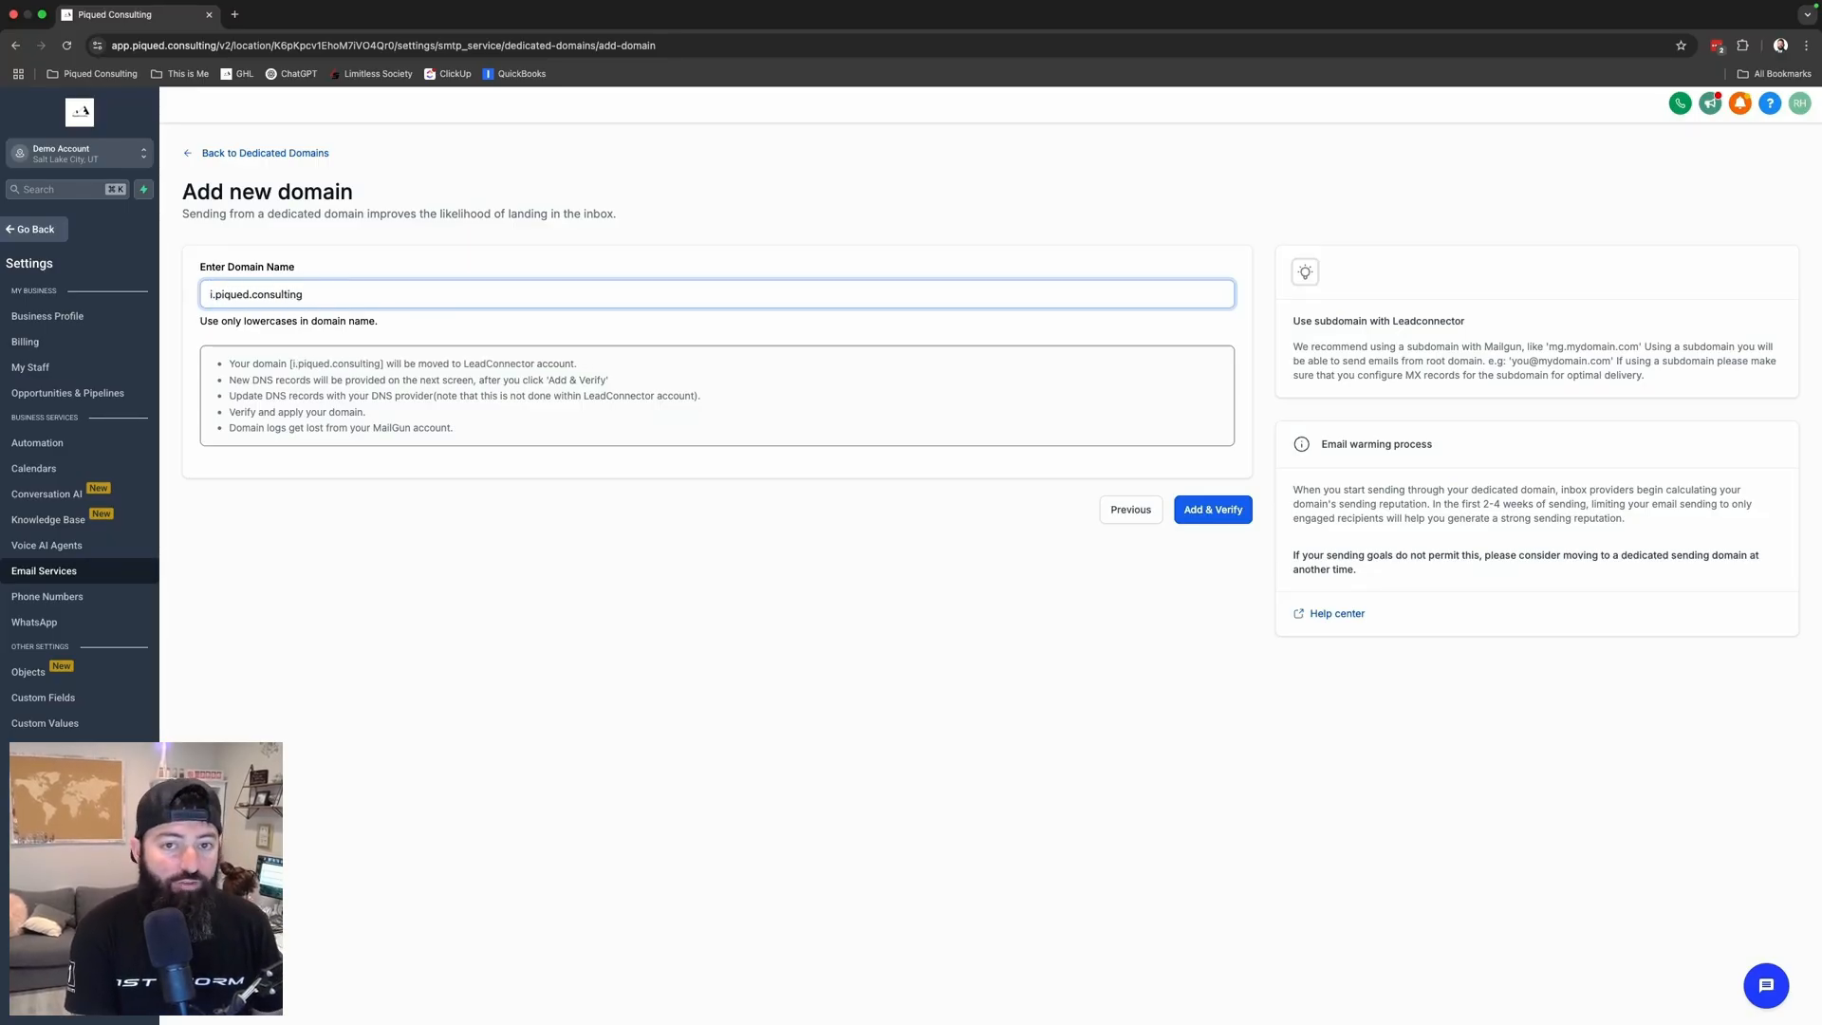
text(send1)
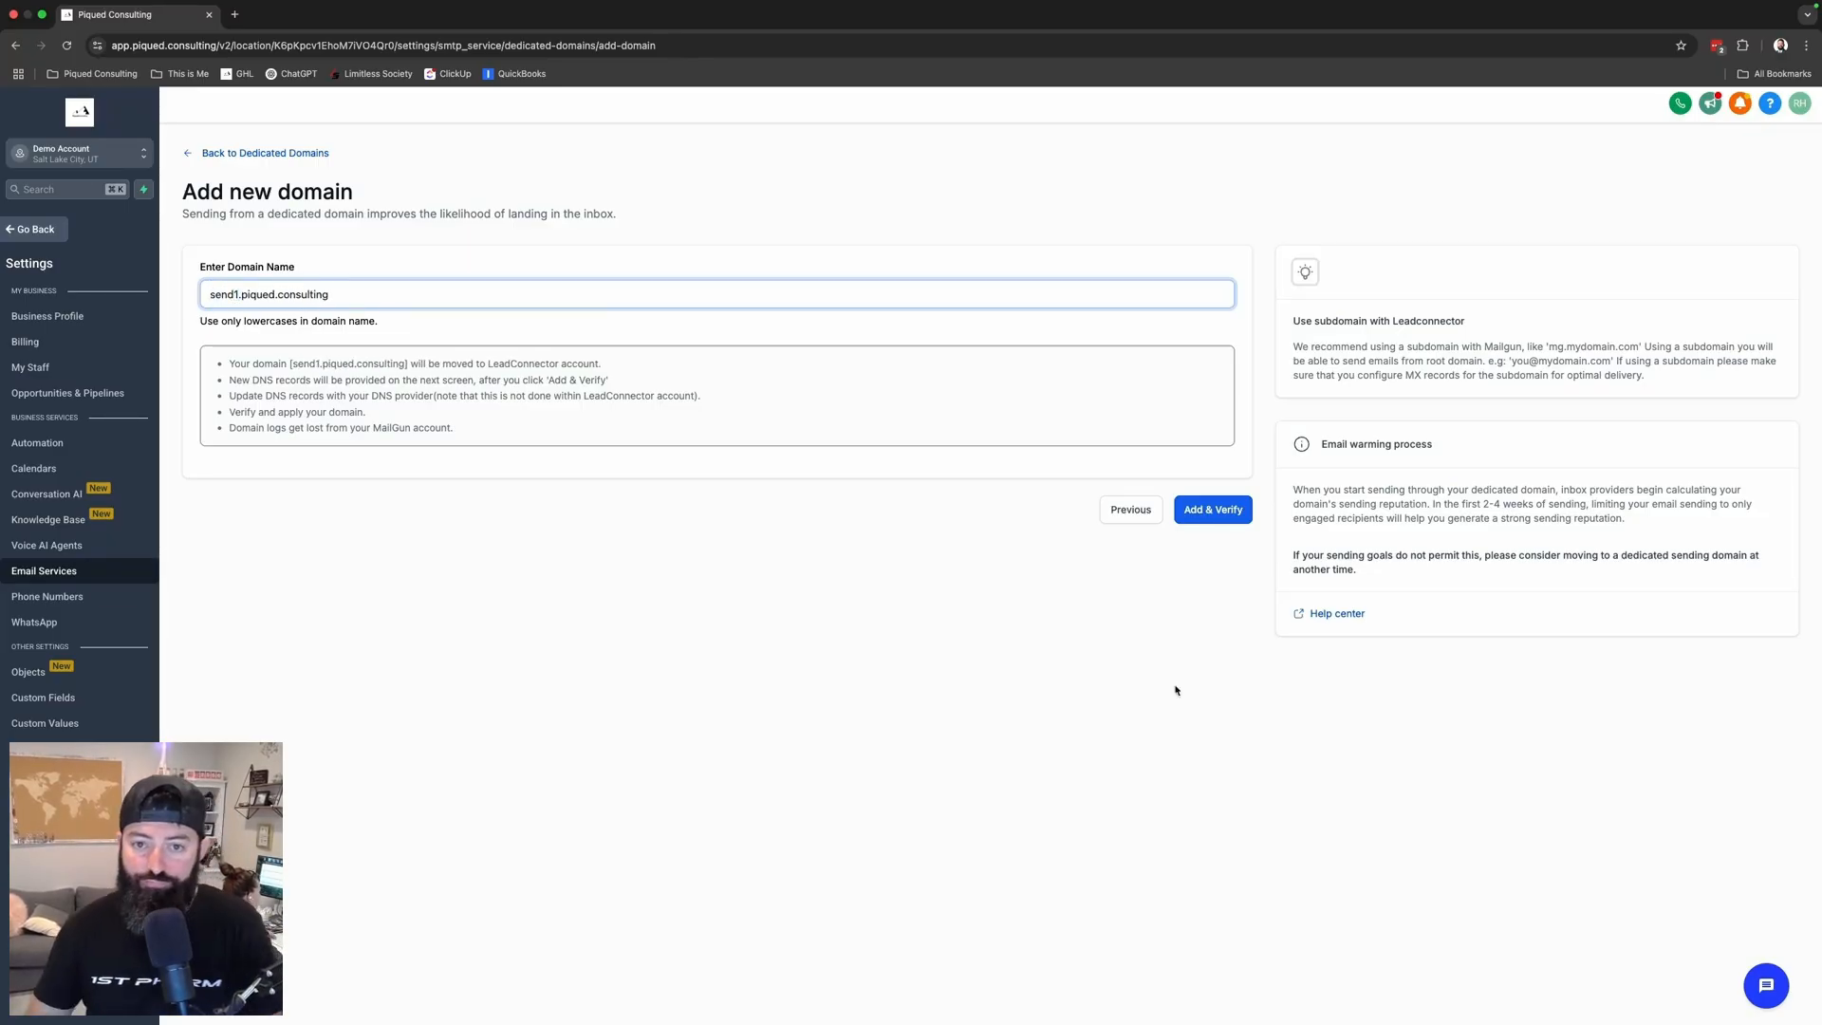
click(1218, 509)
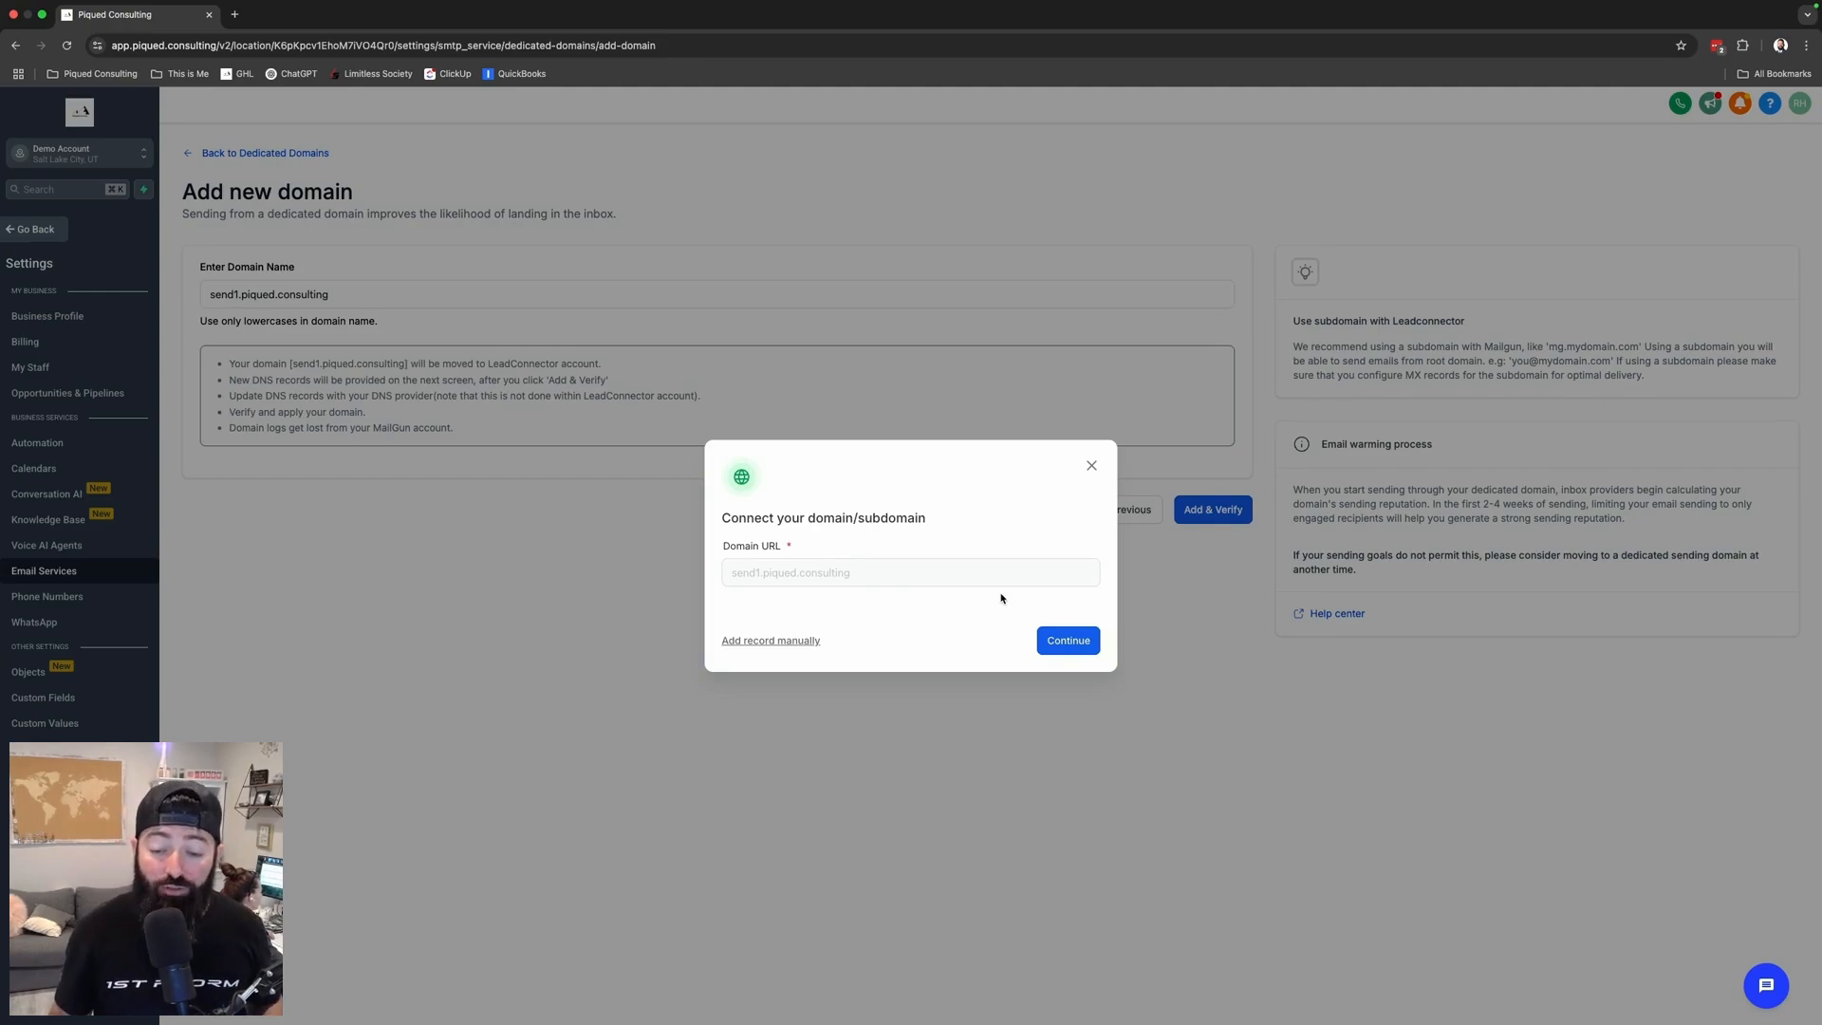
- Continue the connection for send1.piqued.consulting so GoDaddy is detected as its DNS provider
click(1069, 641)
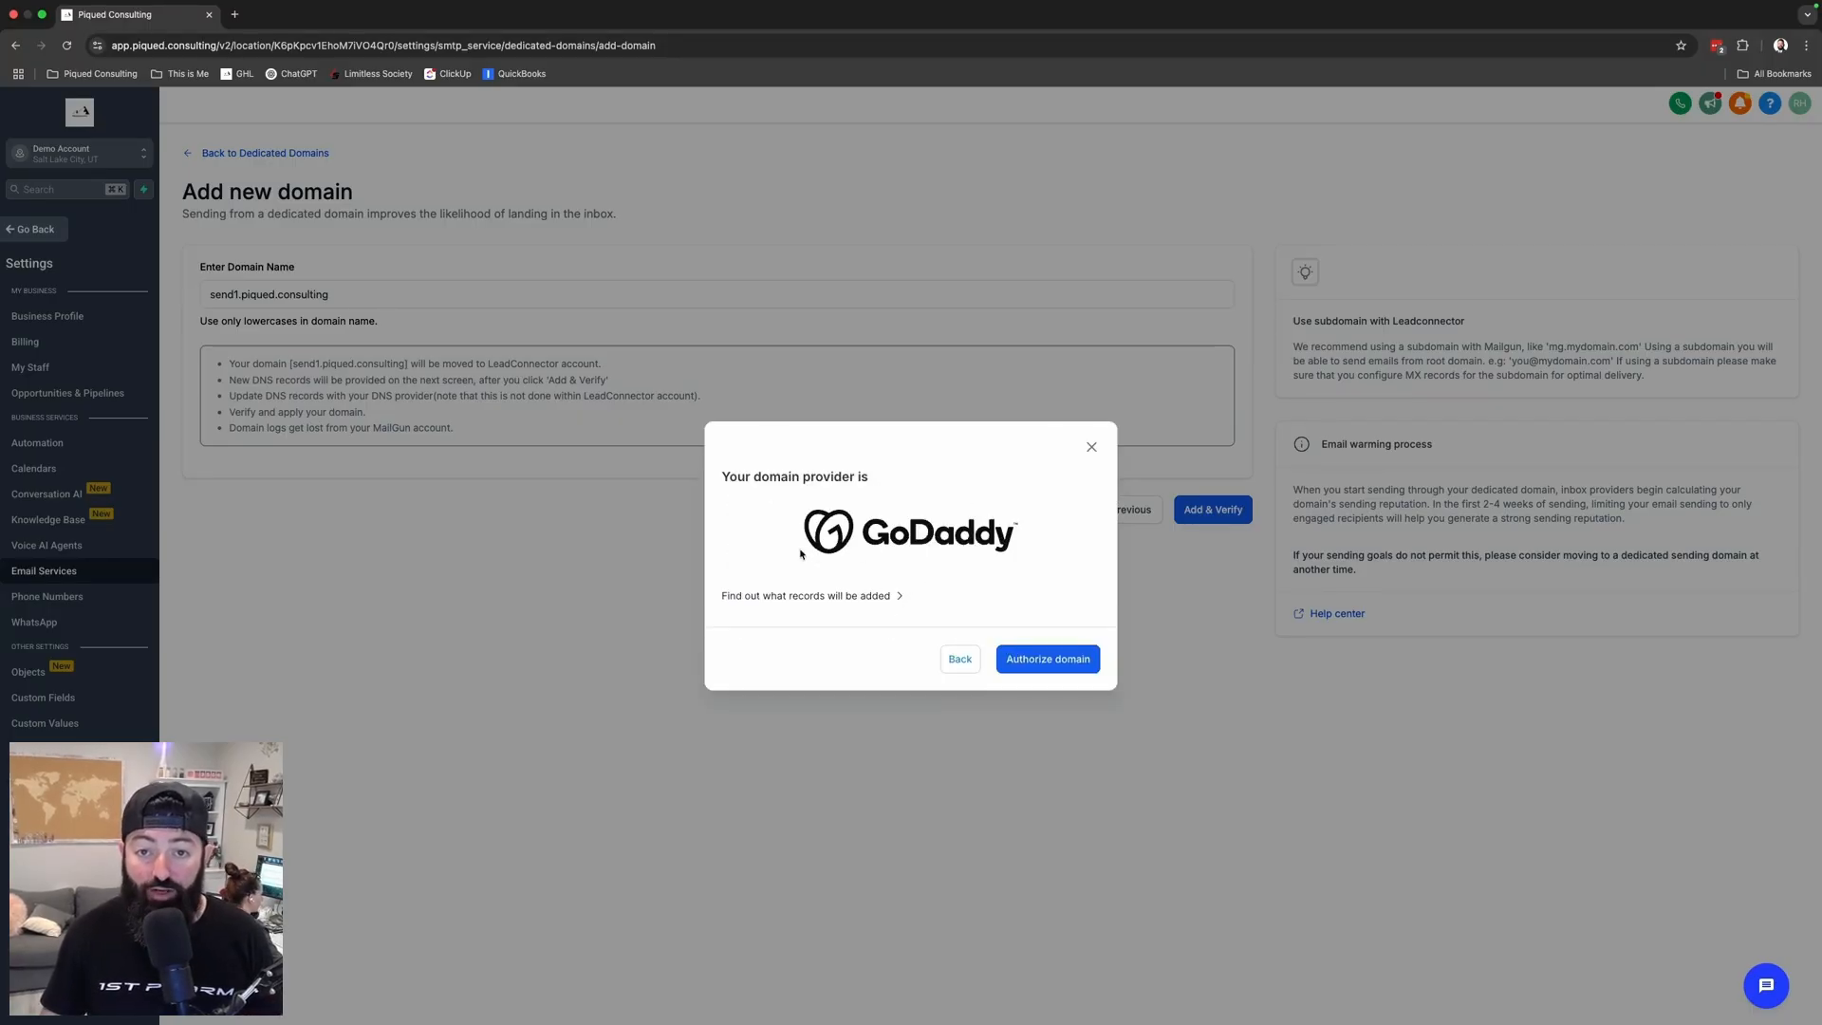
click(1060, 661)
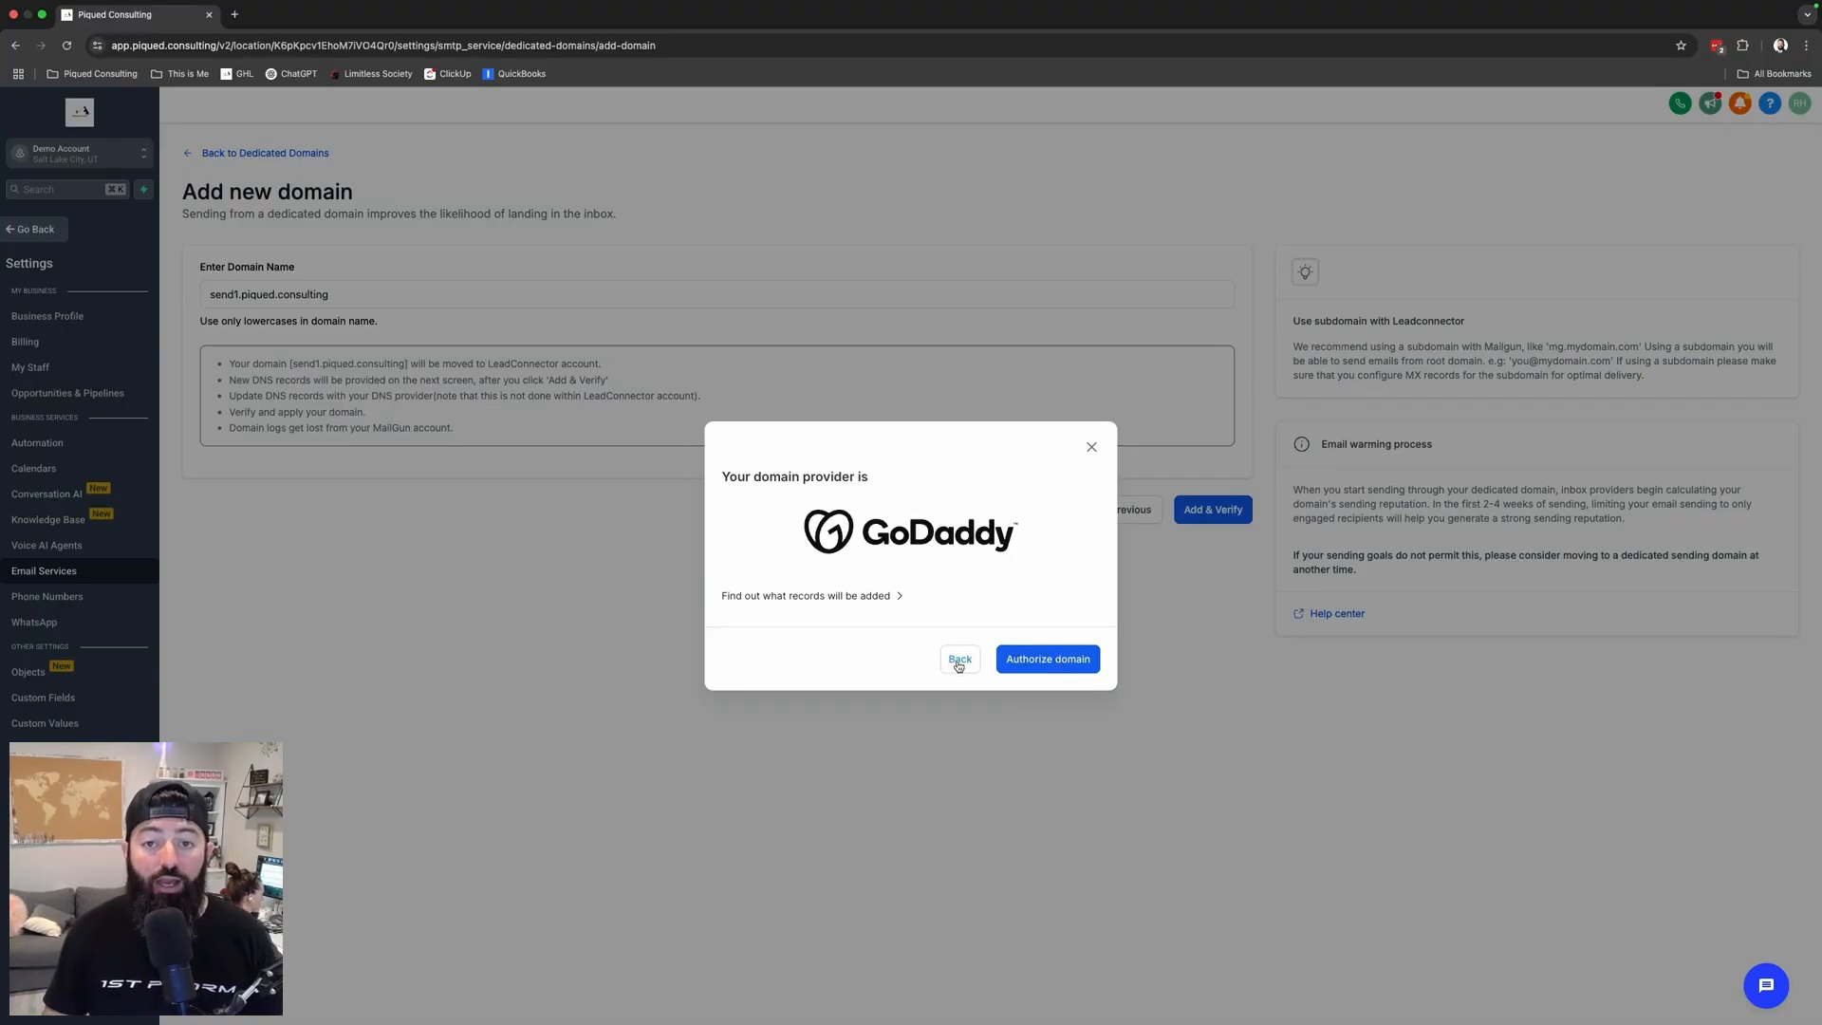
- Show the manual TXT, CNAME and MX records needed for send1.piqued.consulting
click(796, 642)
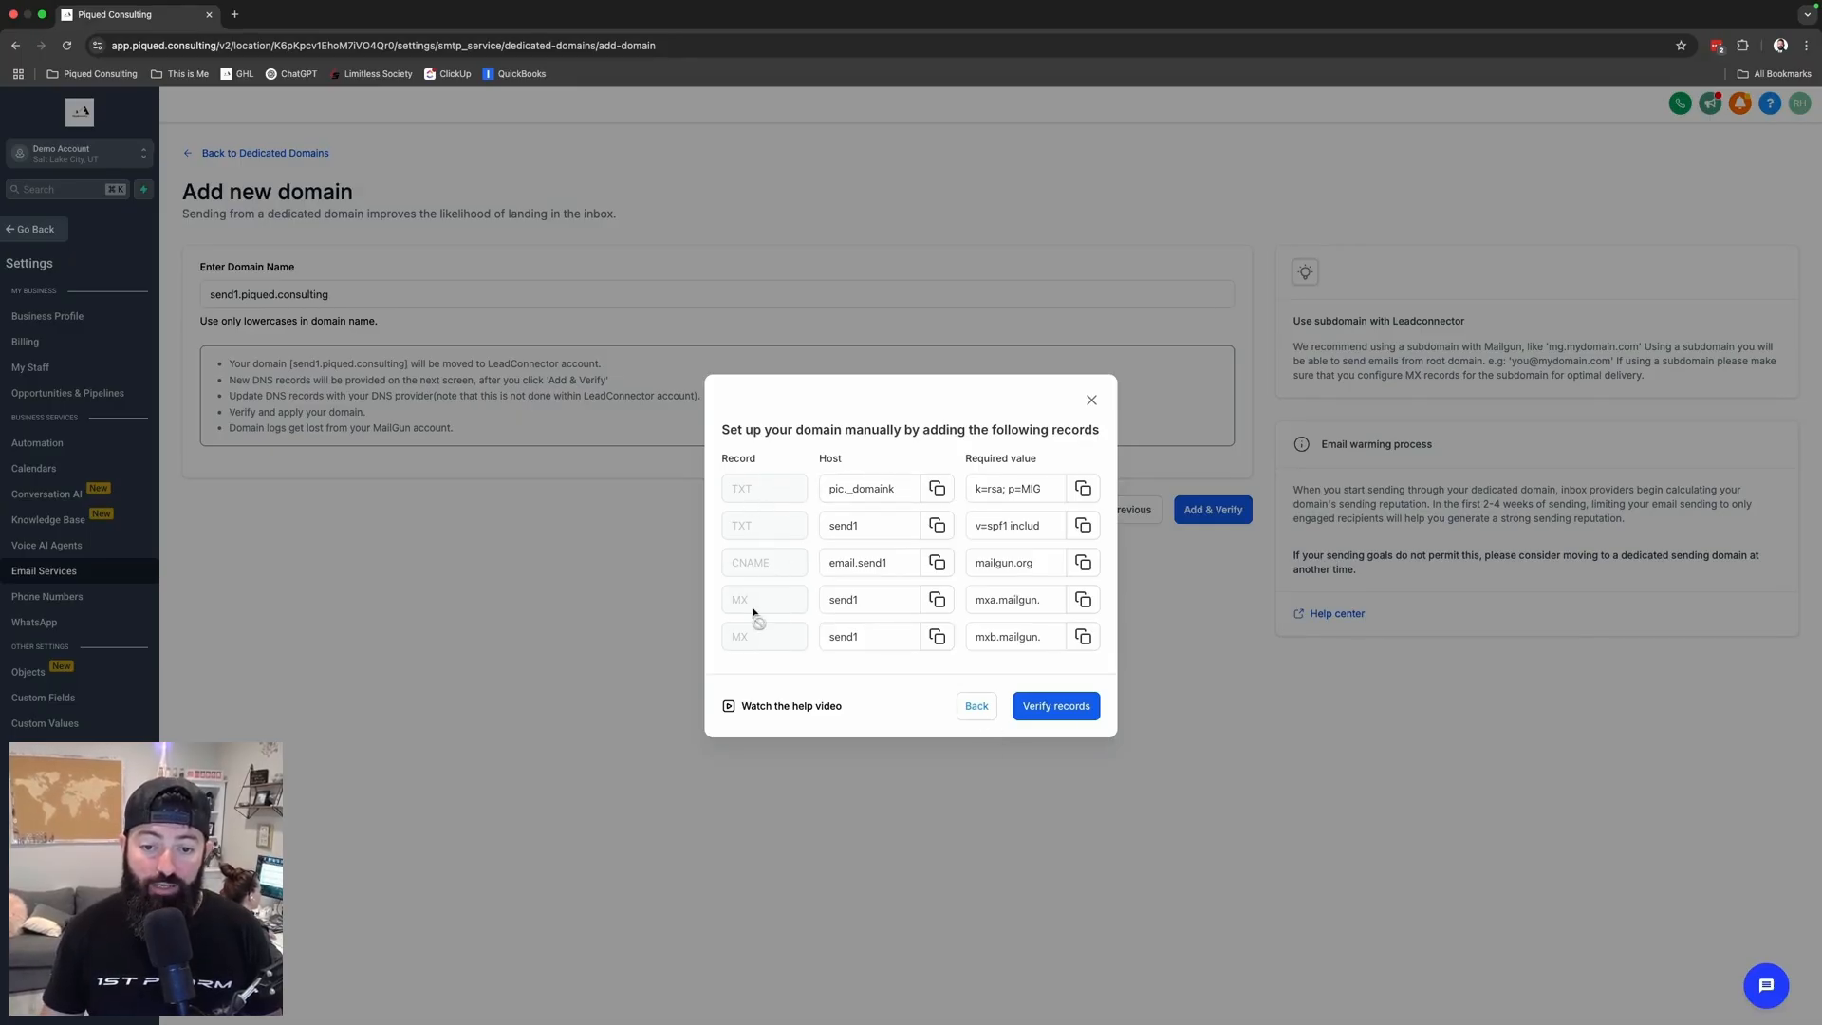
- Verify the records to reach the send1.piqued.consulting verification page with the GoDaddy prompt
click(1076, 717)
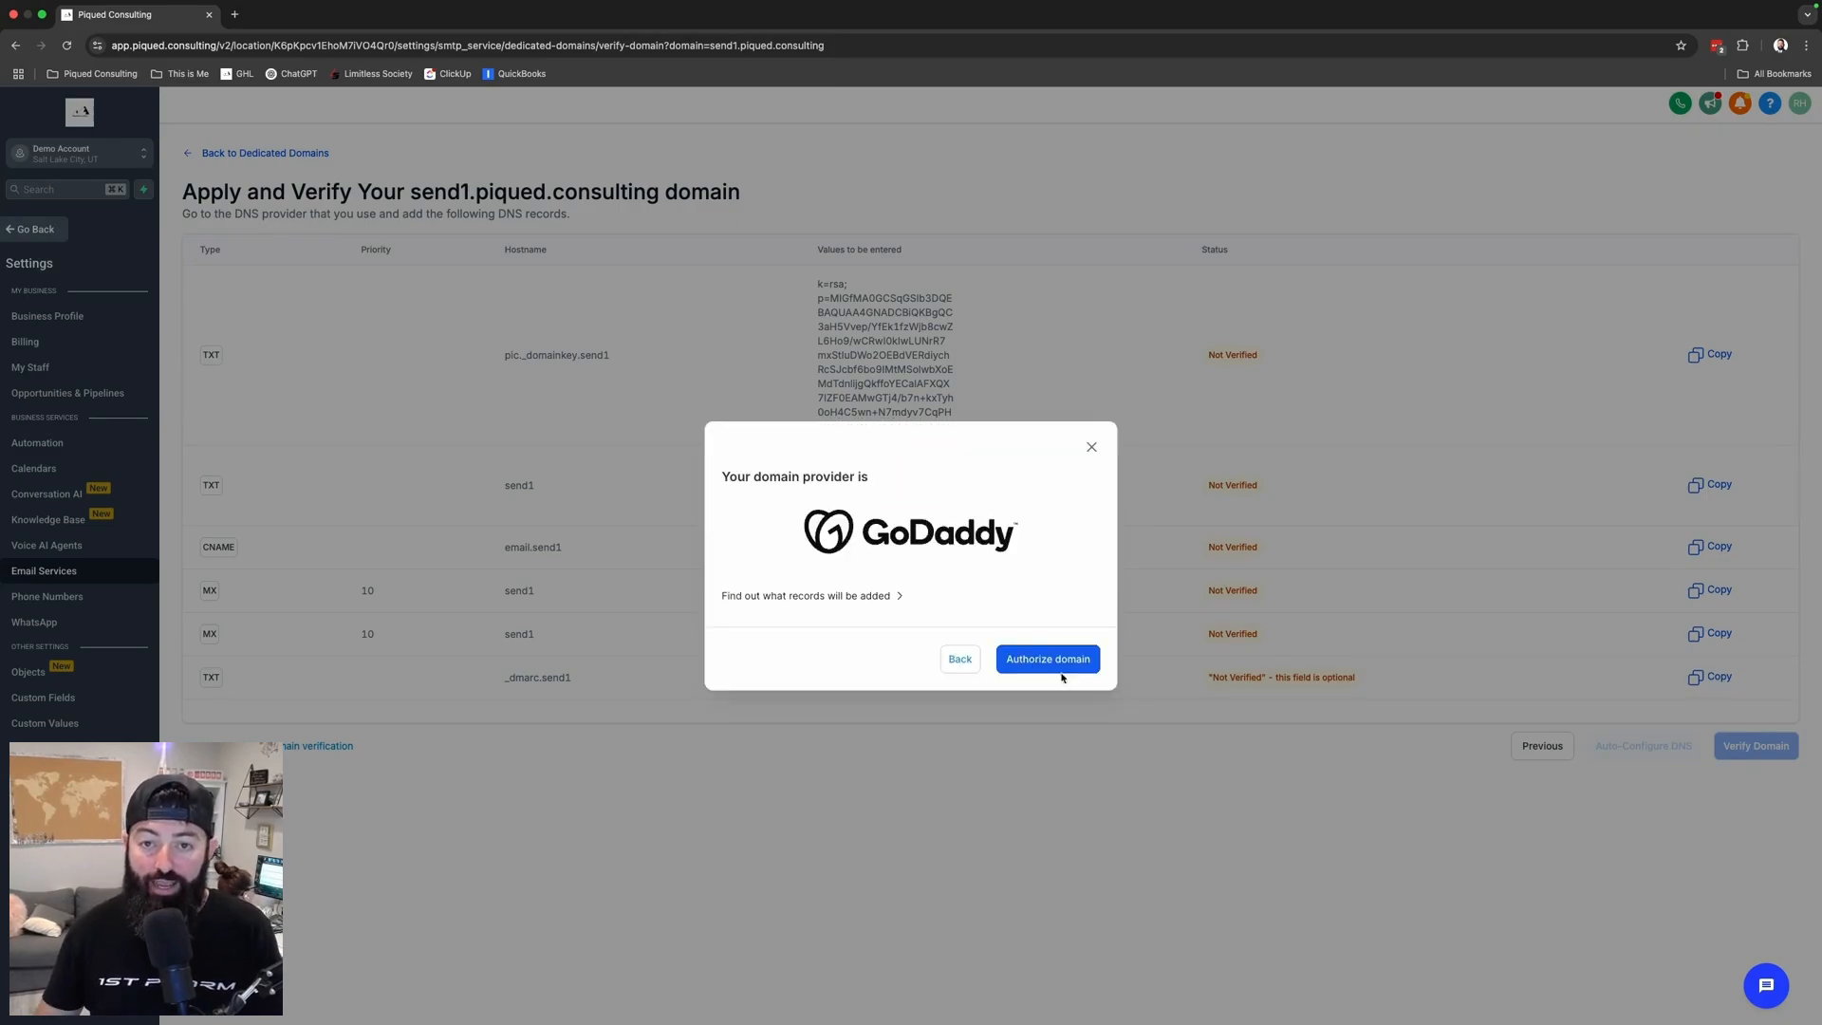
- Authorize the domain with GoDaddy, signing in through Google with the chosen account
click(1044, 661)
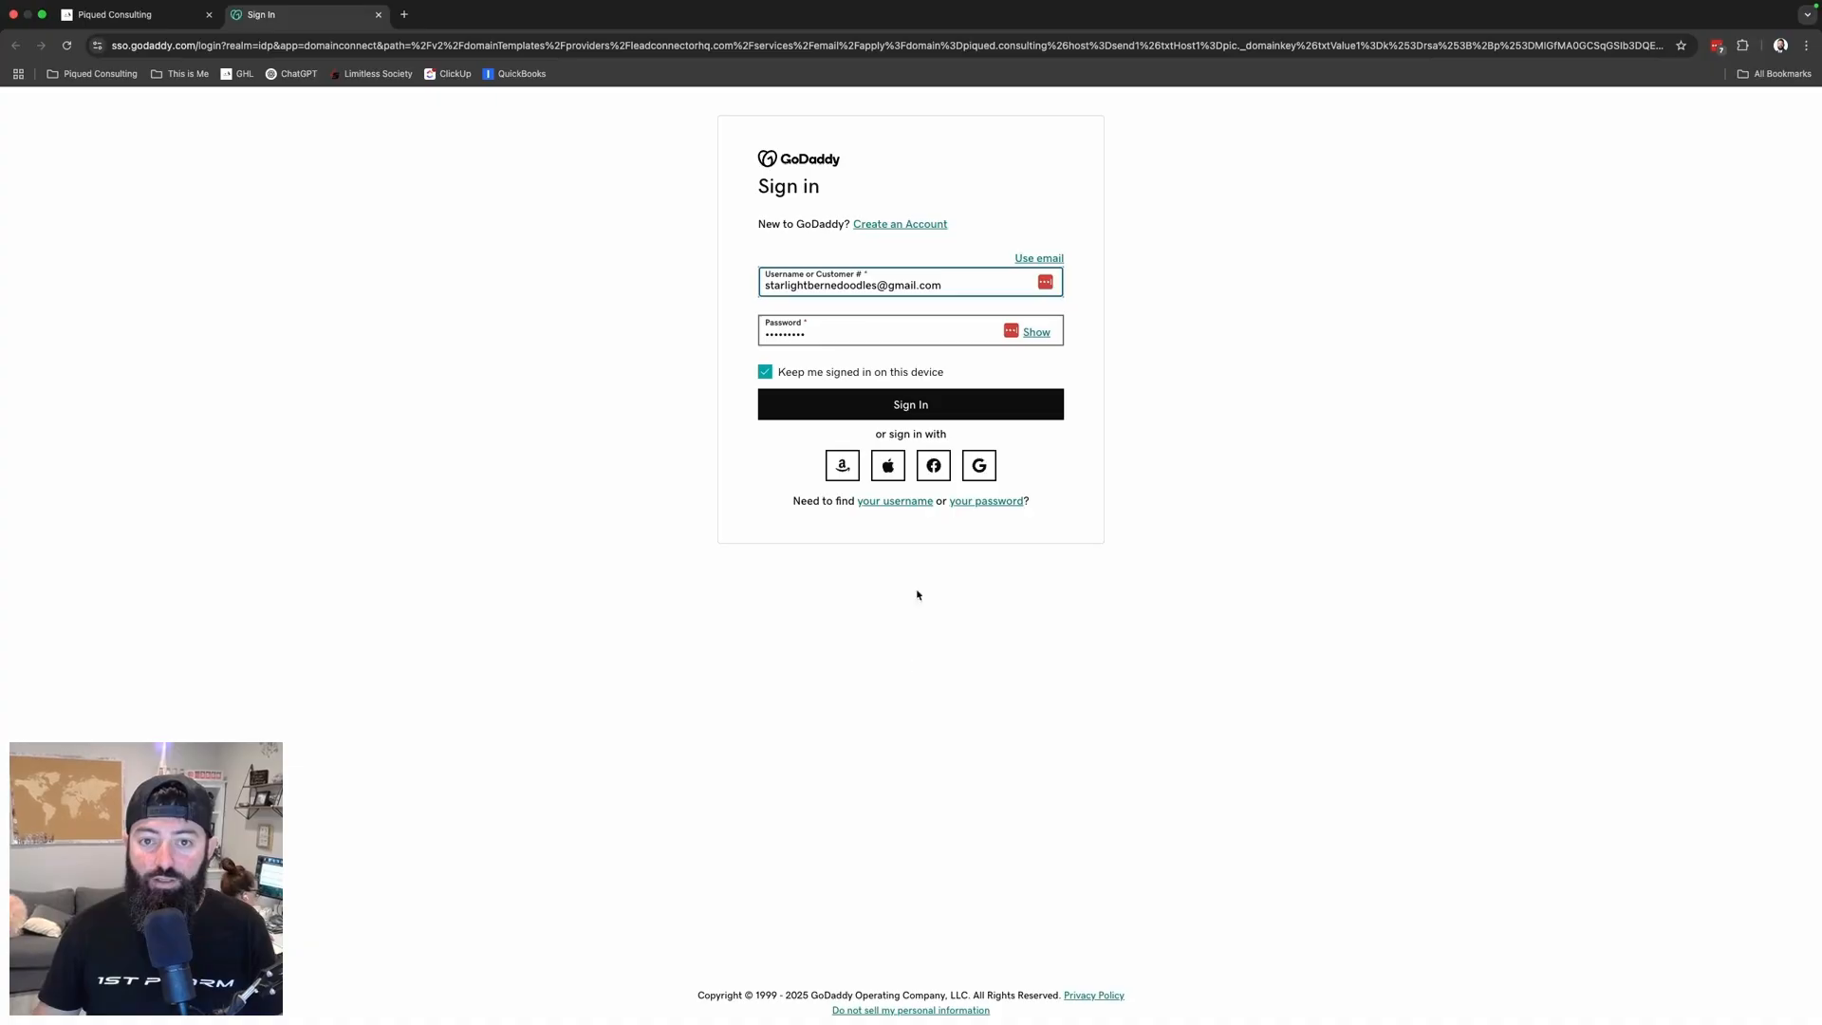
click(978, 465)
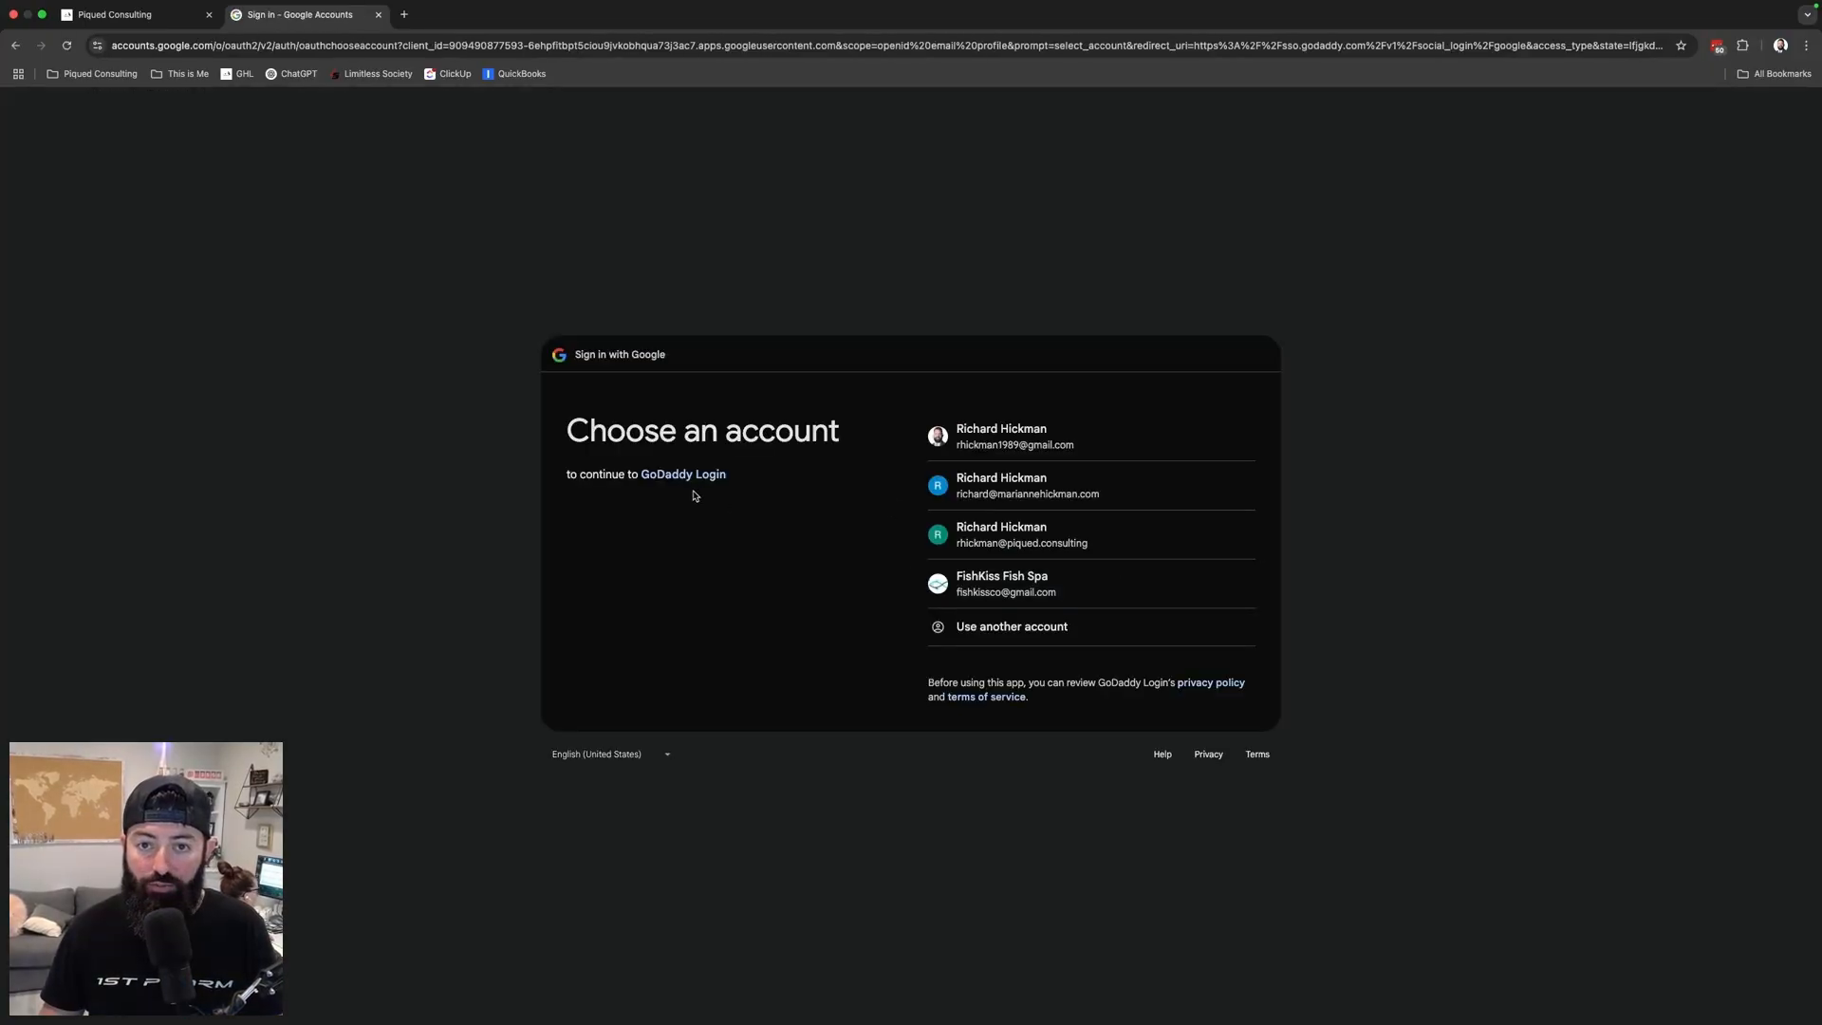
click(991, 489)
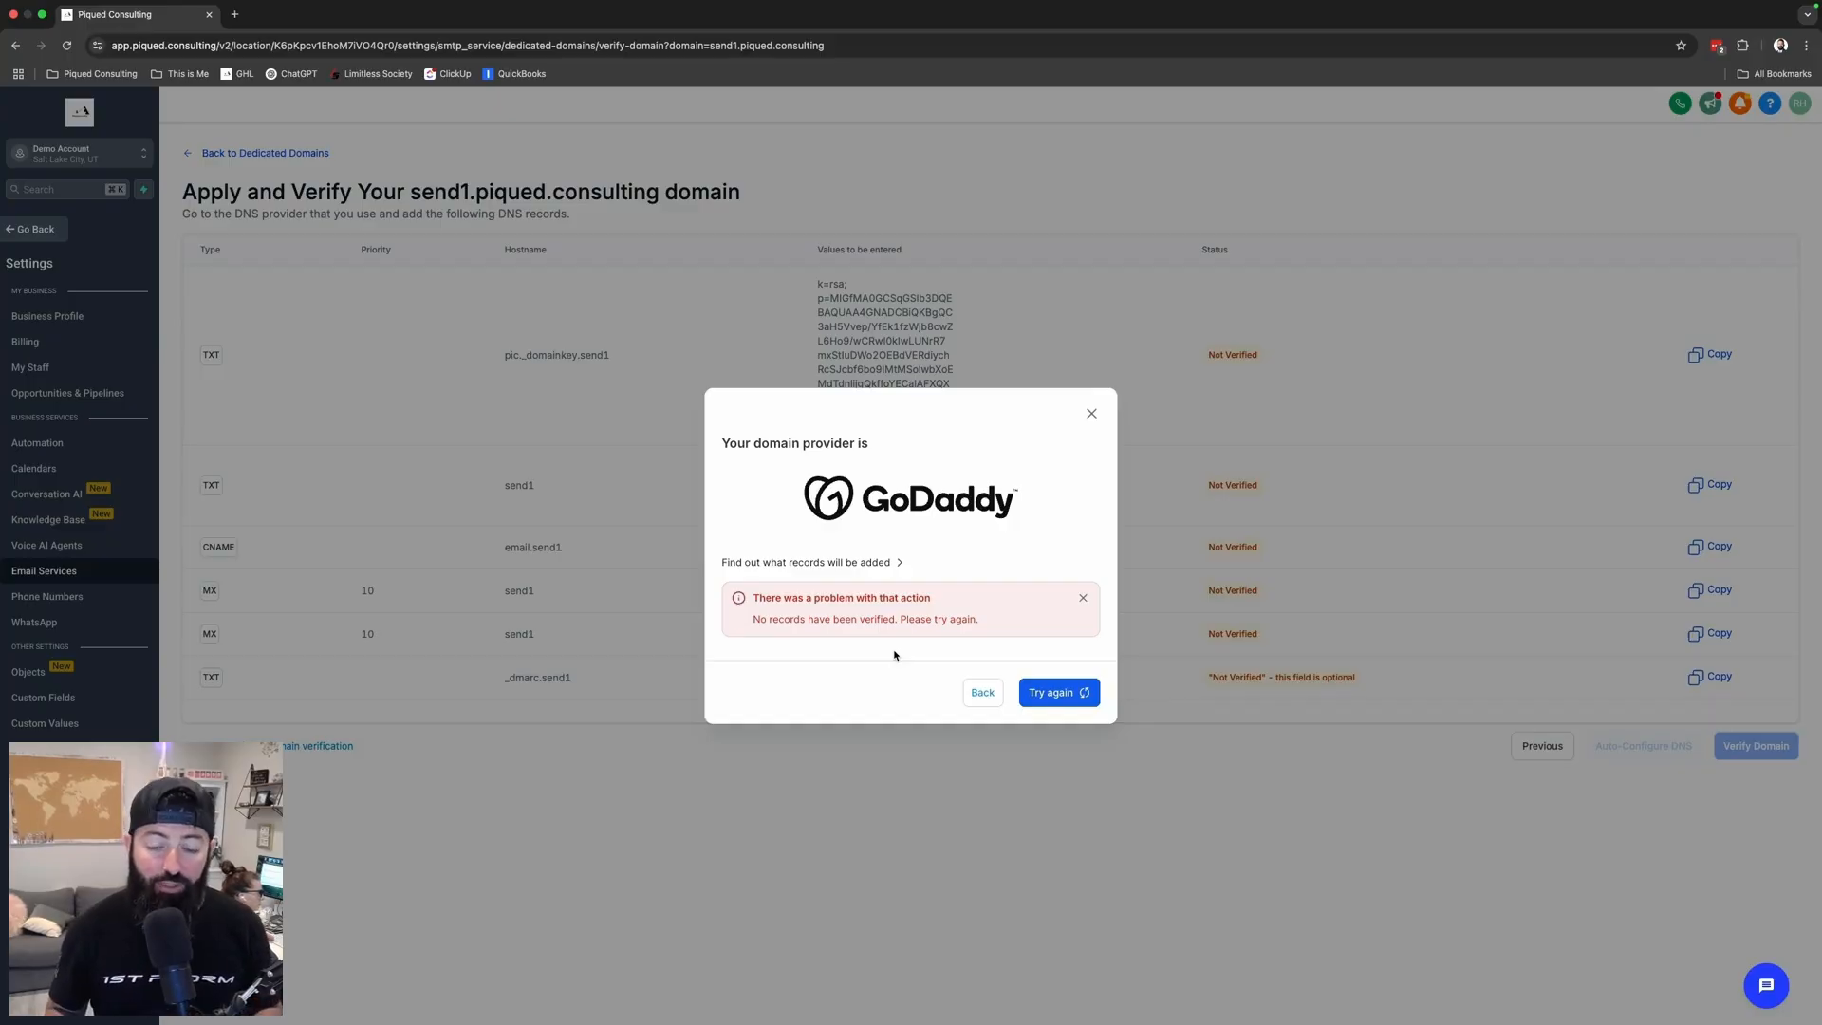
- Retry the GoDaddy authorization so send1.piqued.consulting verifies with SSL issued
click(1088, 697)
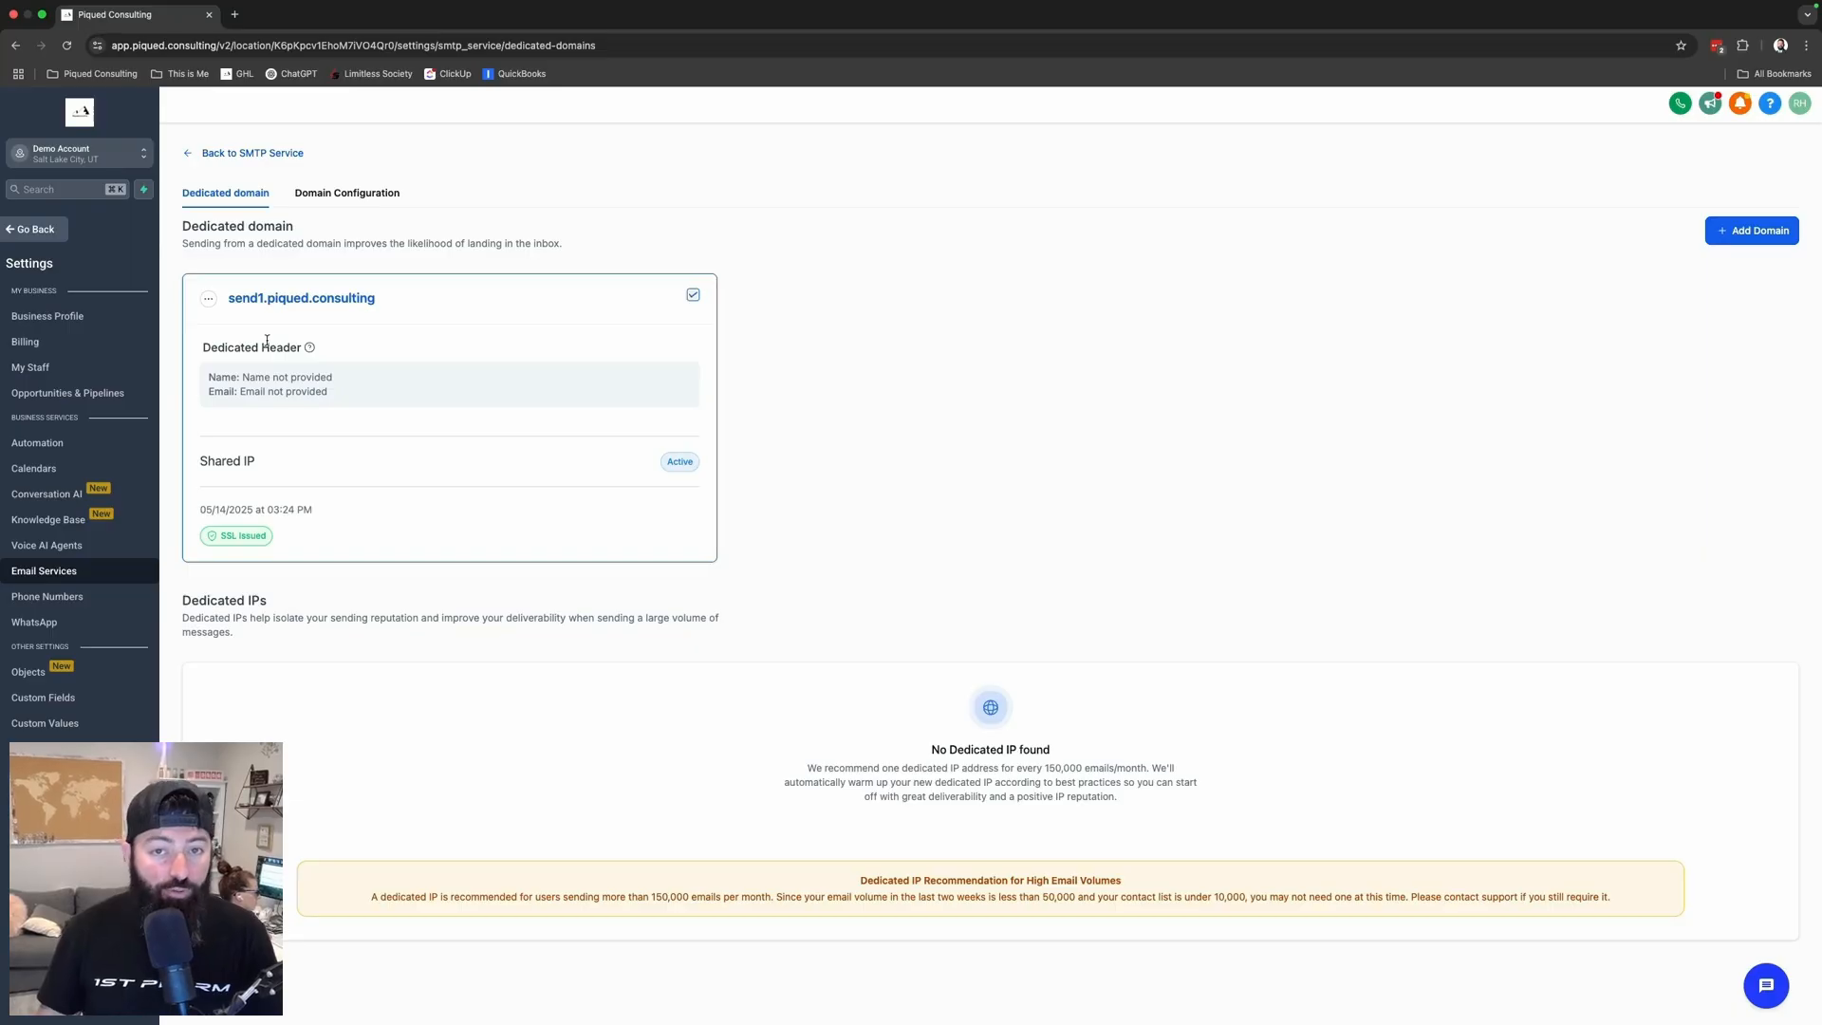
- Open Set Headers for send1.piqued.consulting and enter From Name 'Piqued Consulting' and the sender e-mail
click(209, 302)
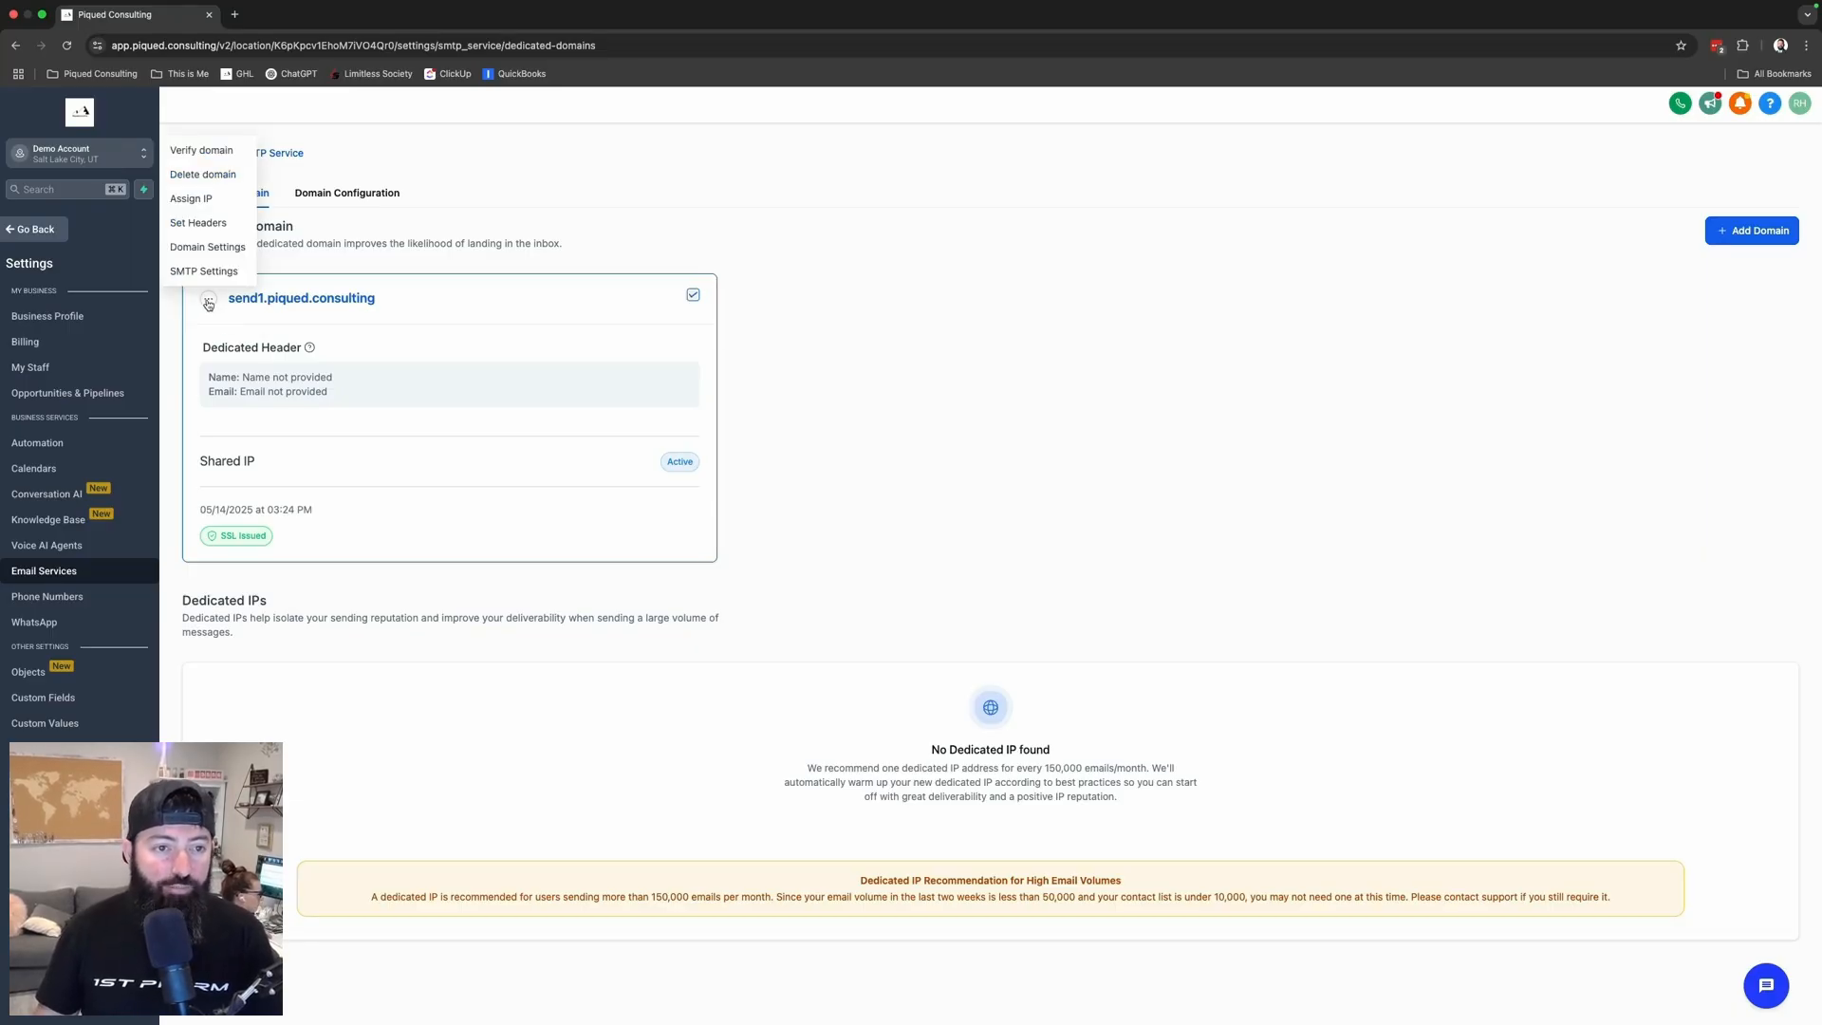
click(198, 223)
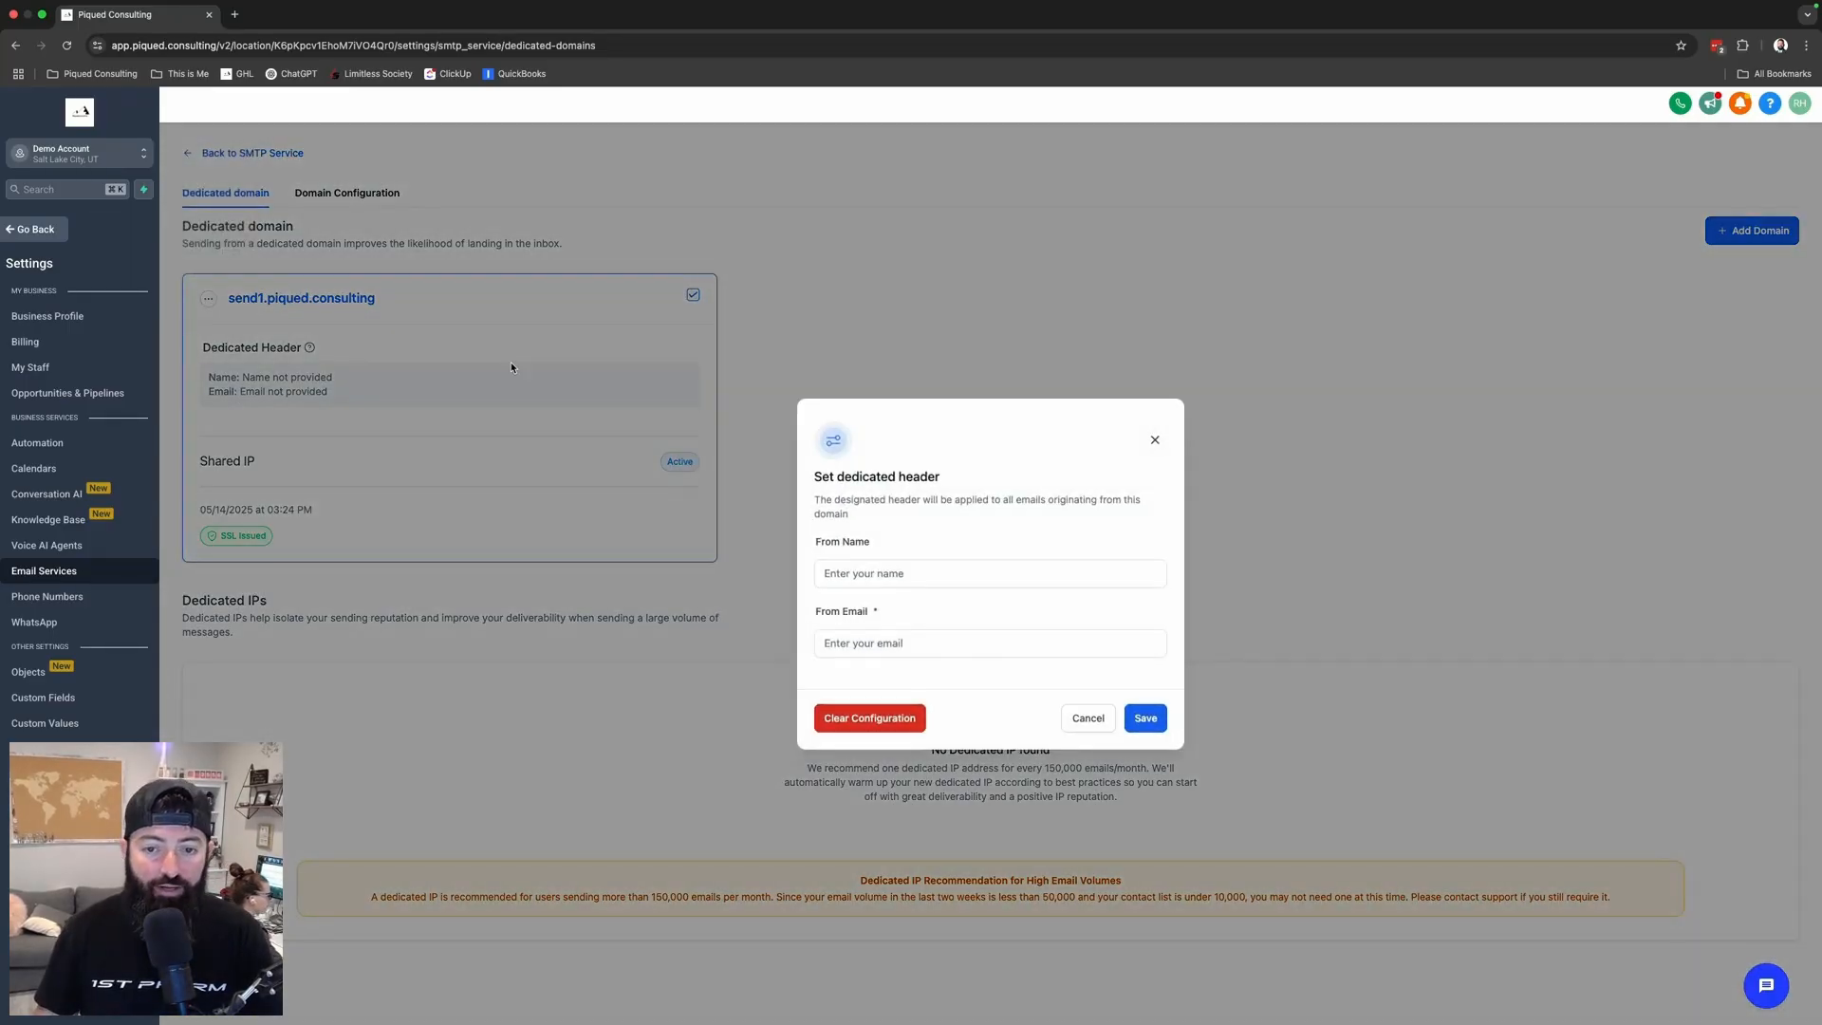
click(883, 571)
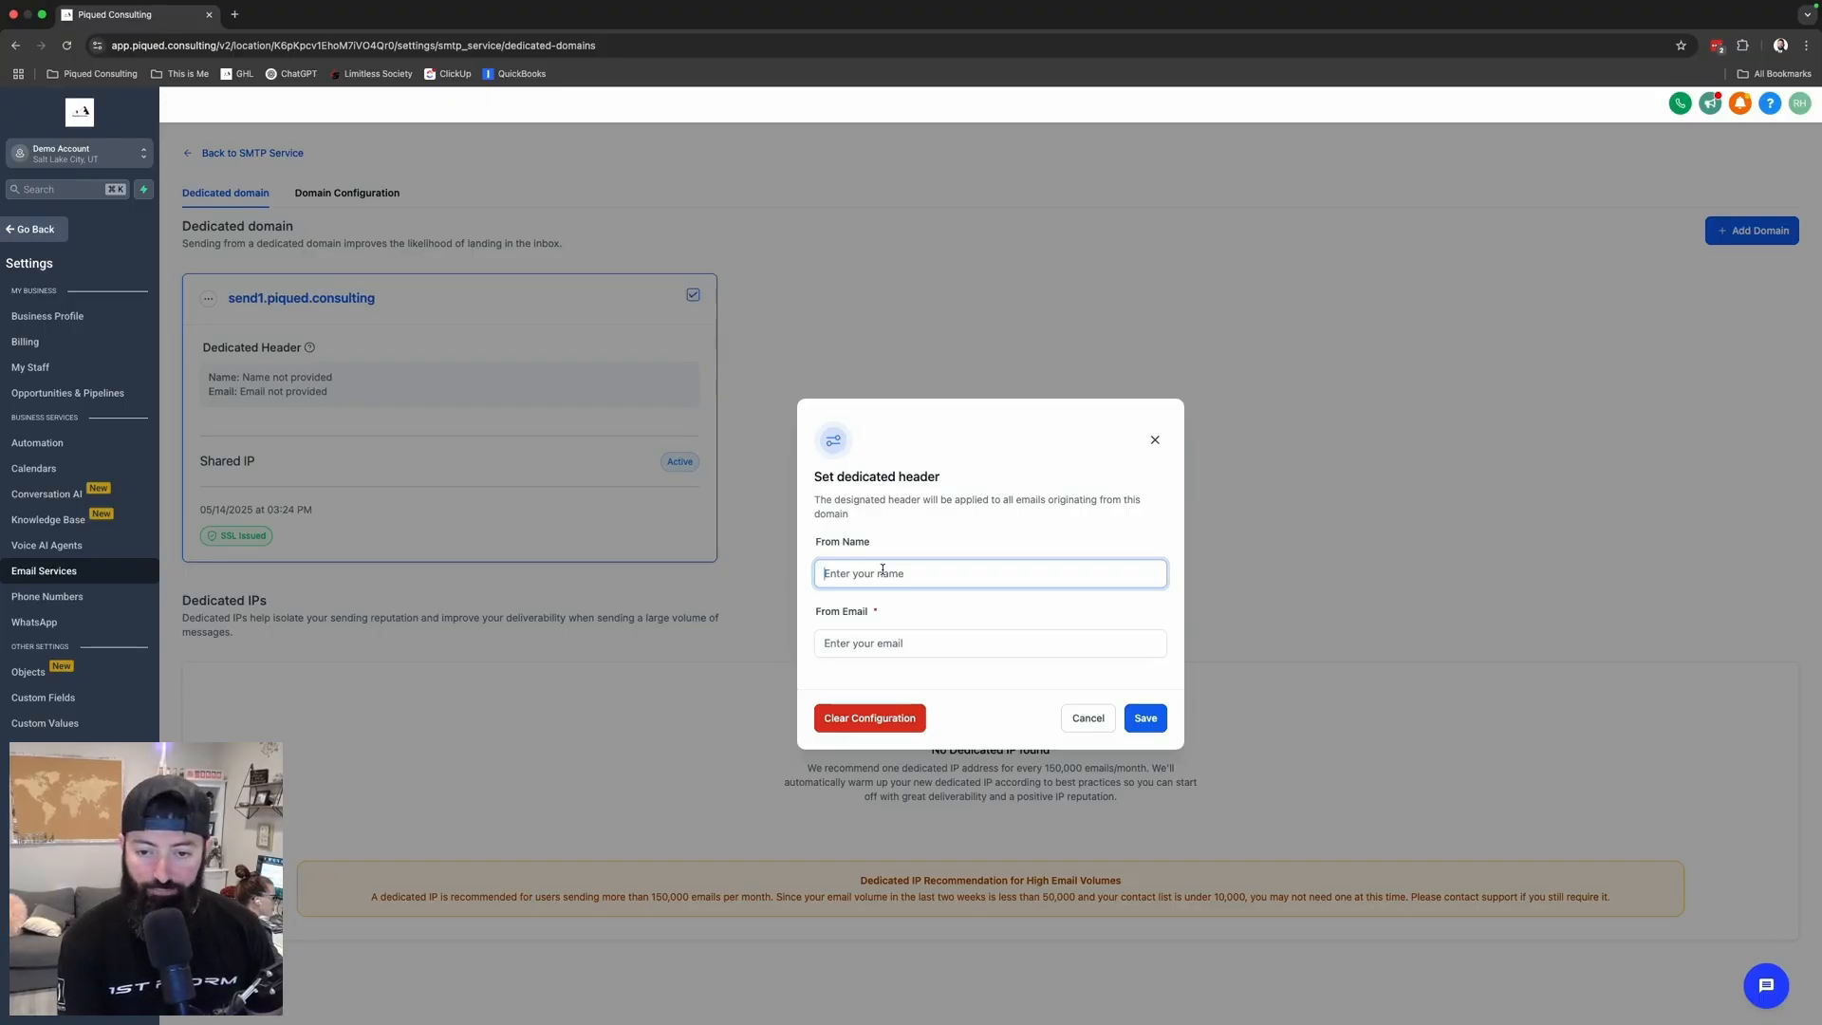
text(Piqued Consulting)
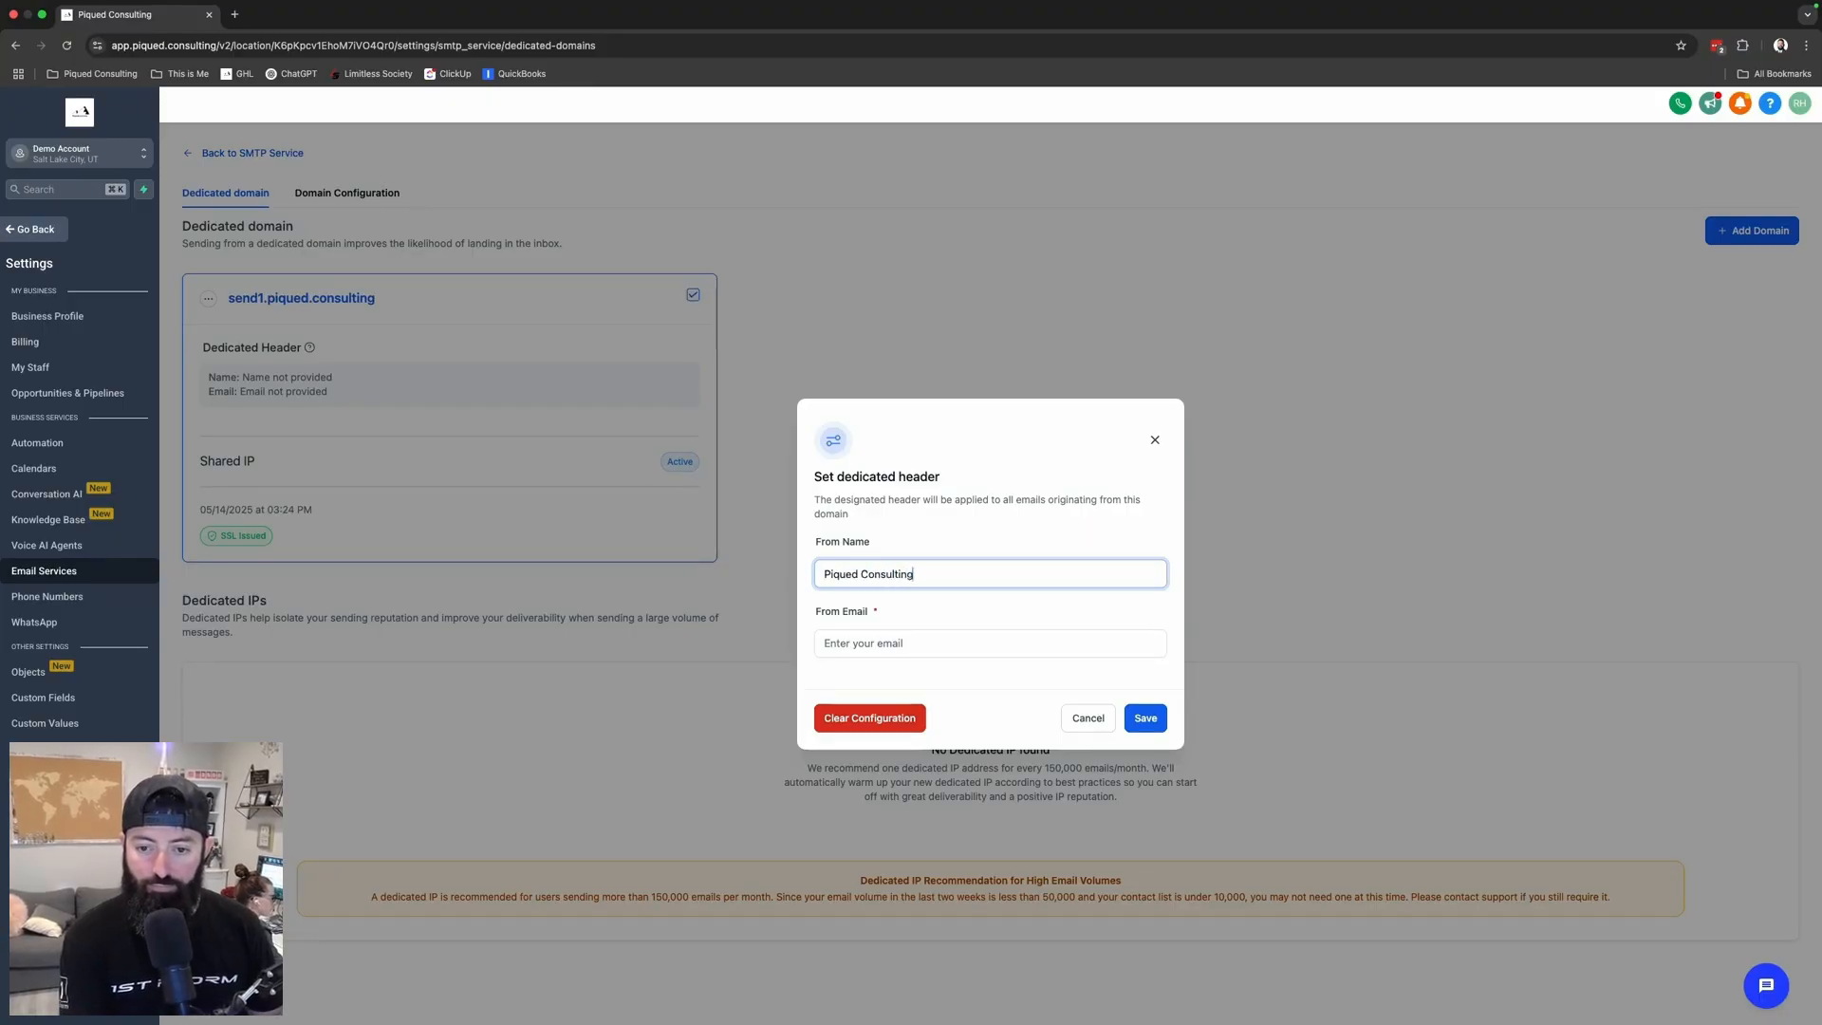
key(Tab)
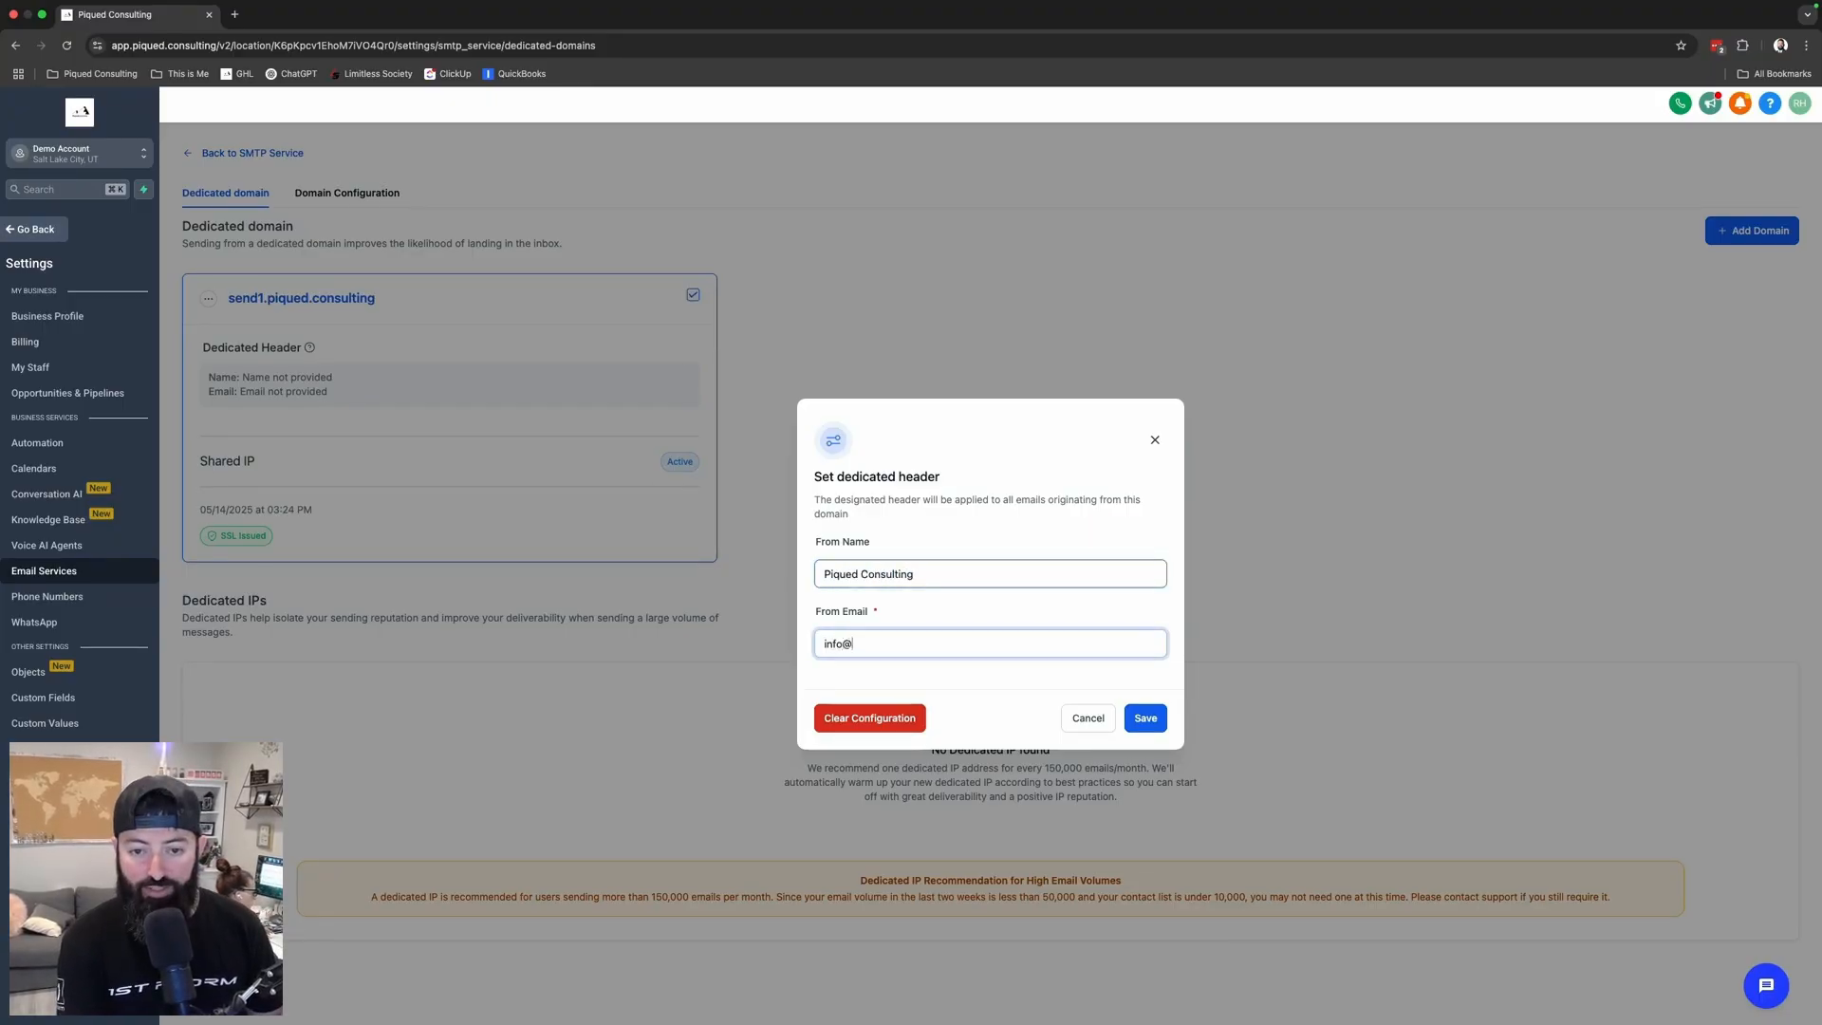
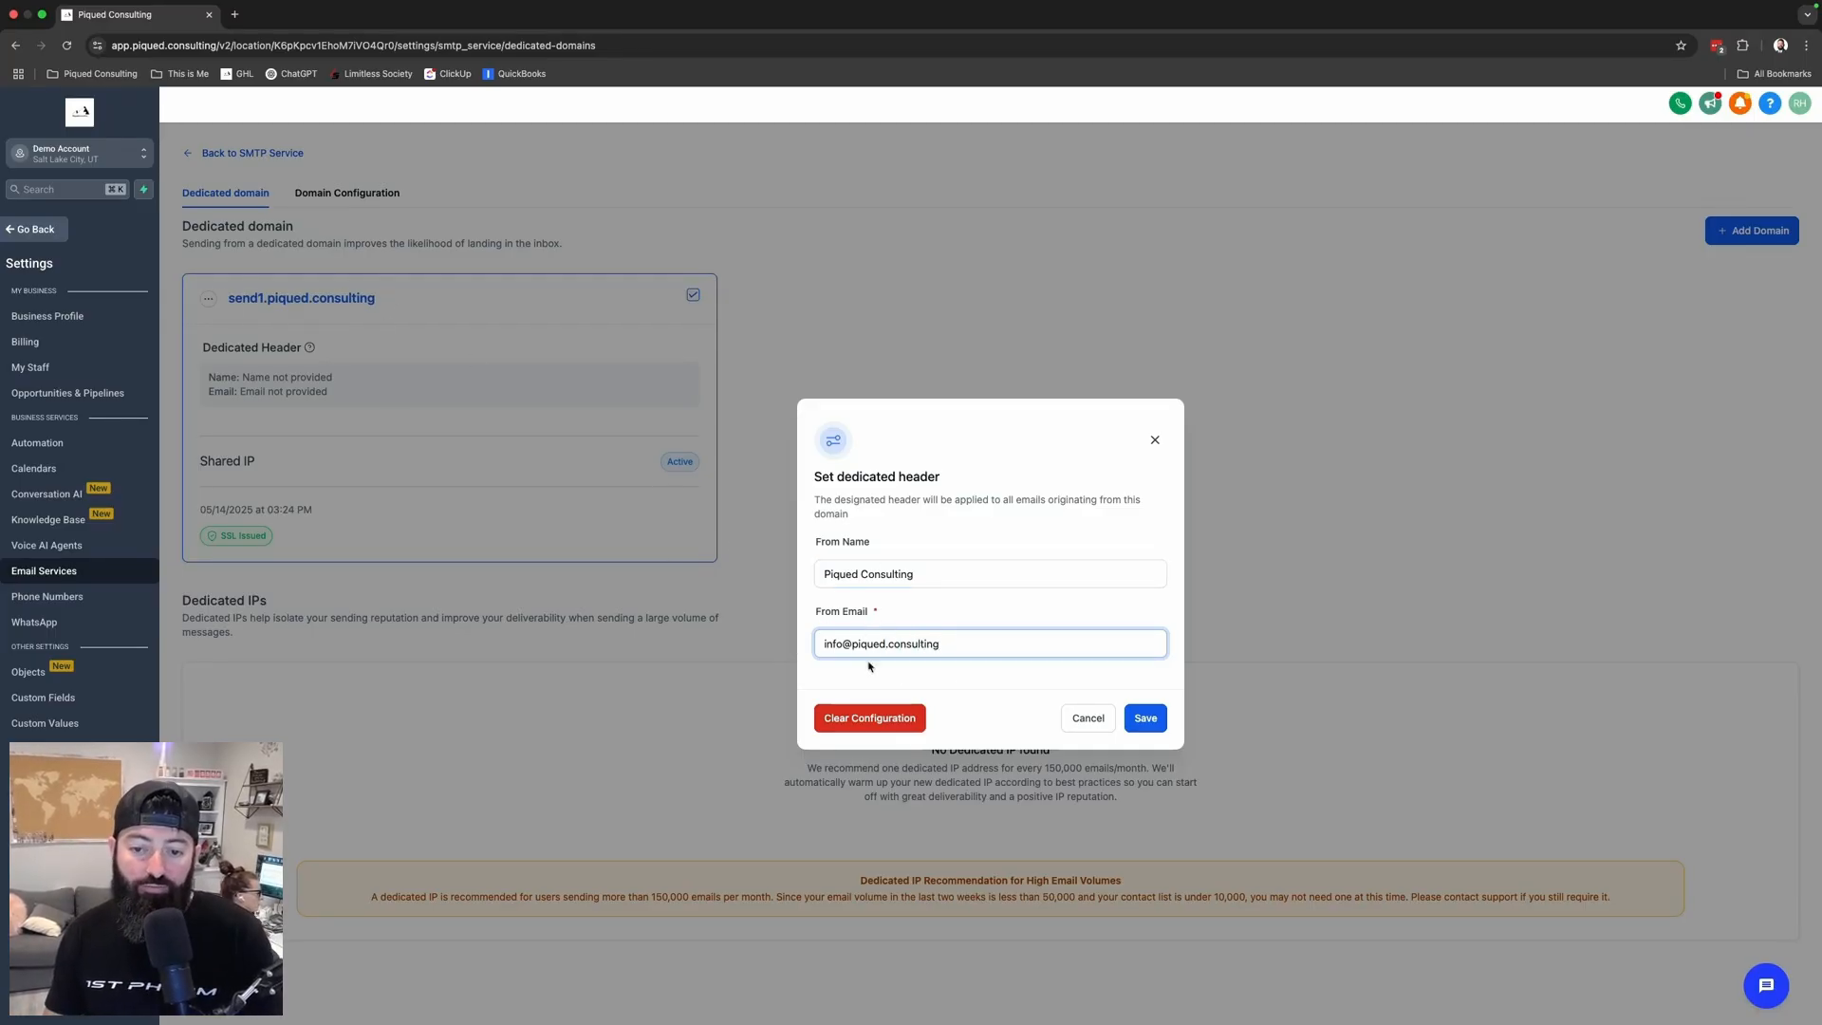
drag(954, 646, 805, 642)
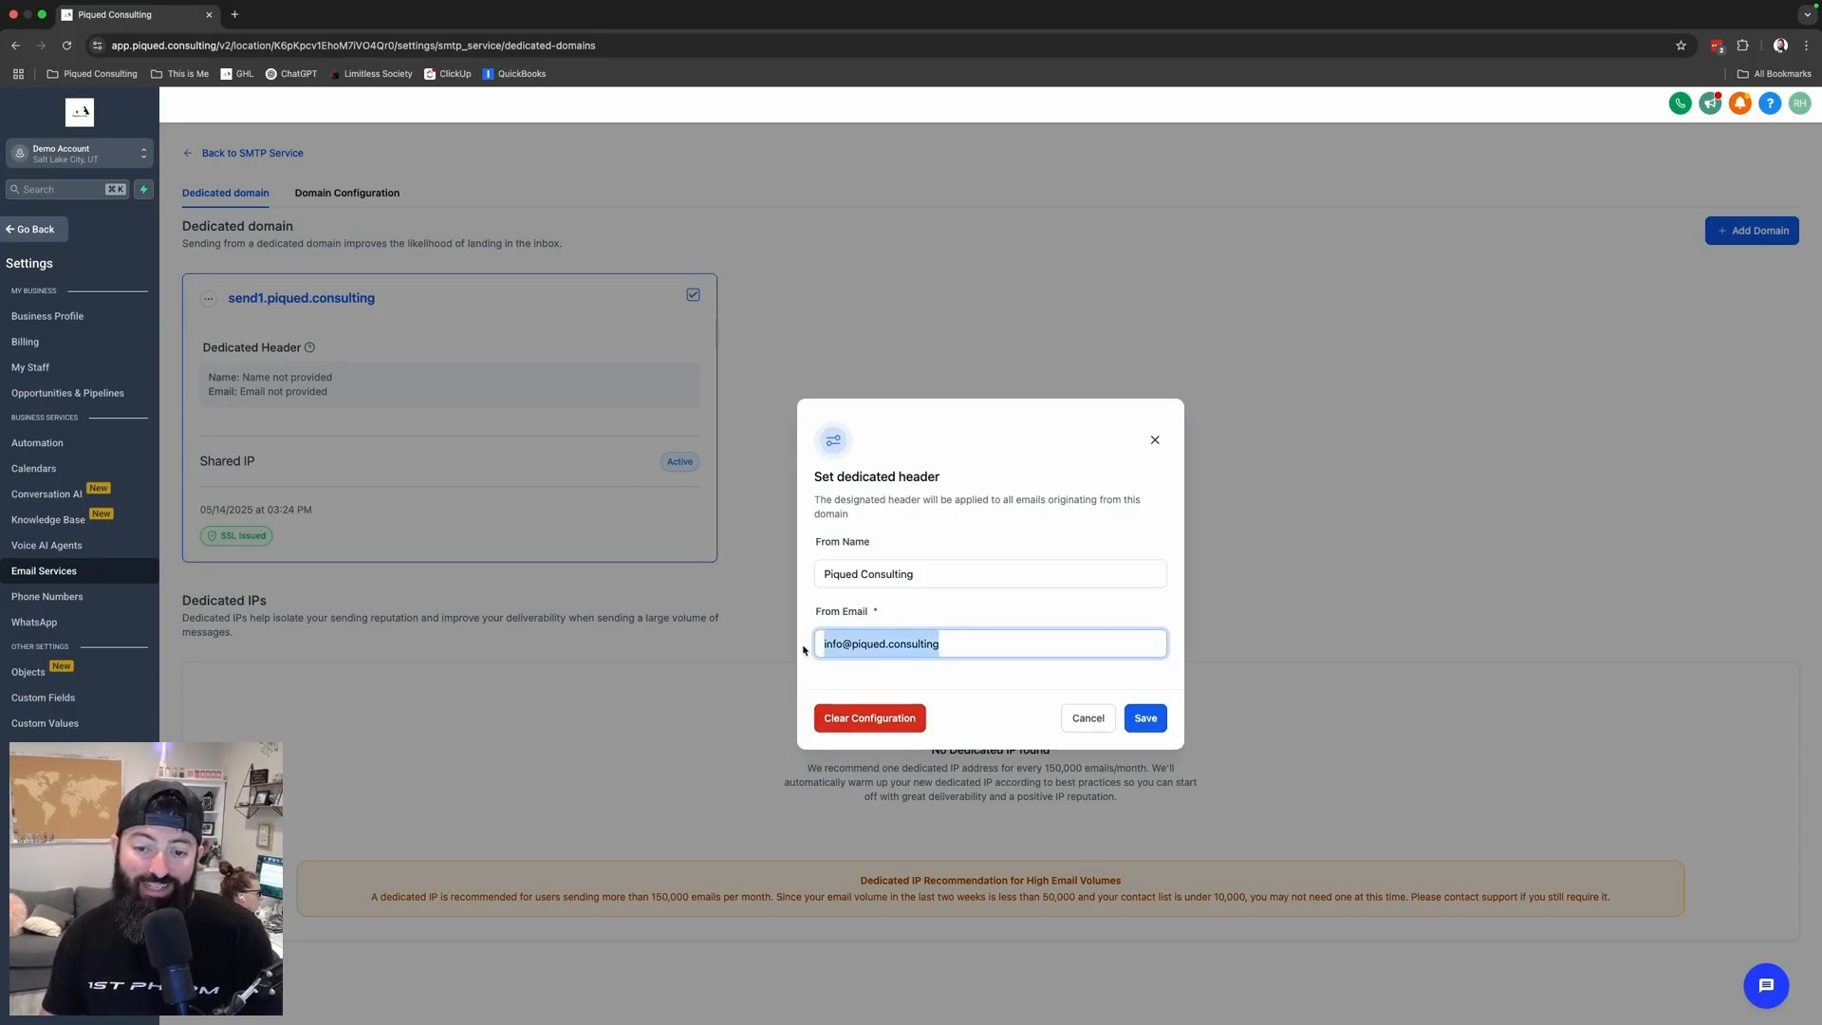
click(879, 644)
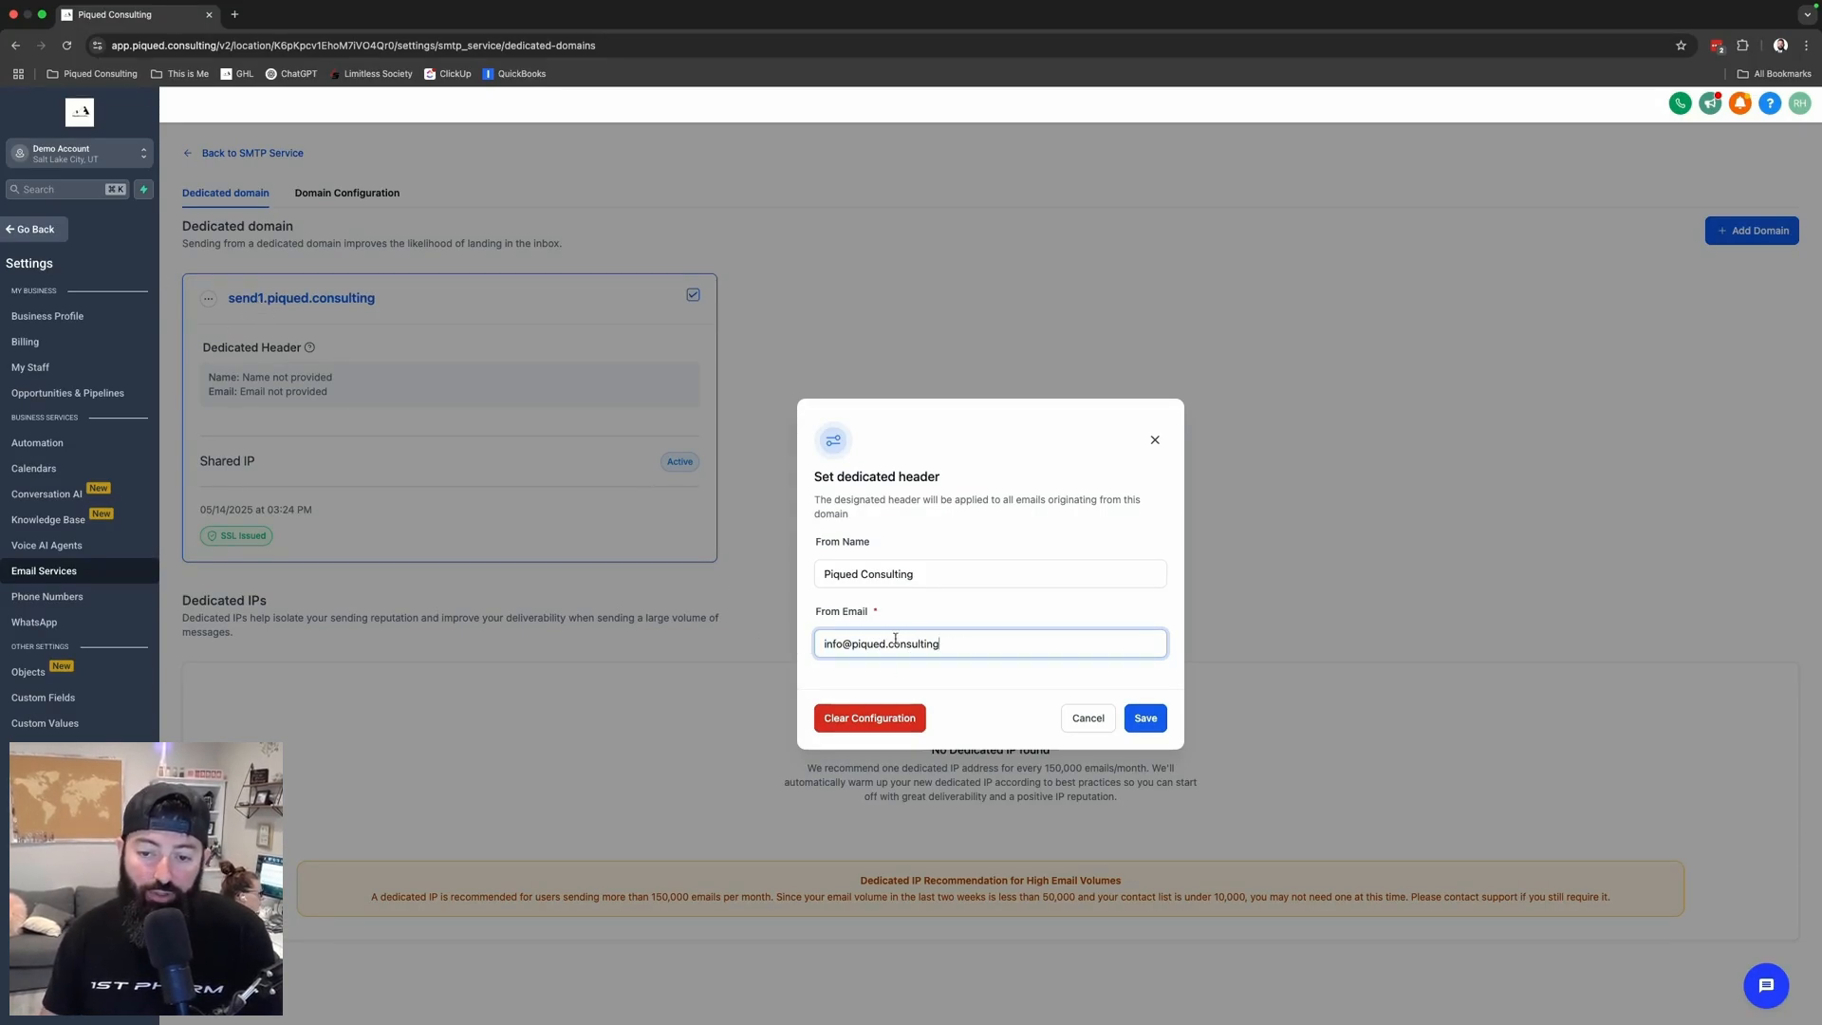
- Save the sender header and set send1.piqued.consulting as the Workflow domain
click(1147, 718)
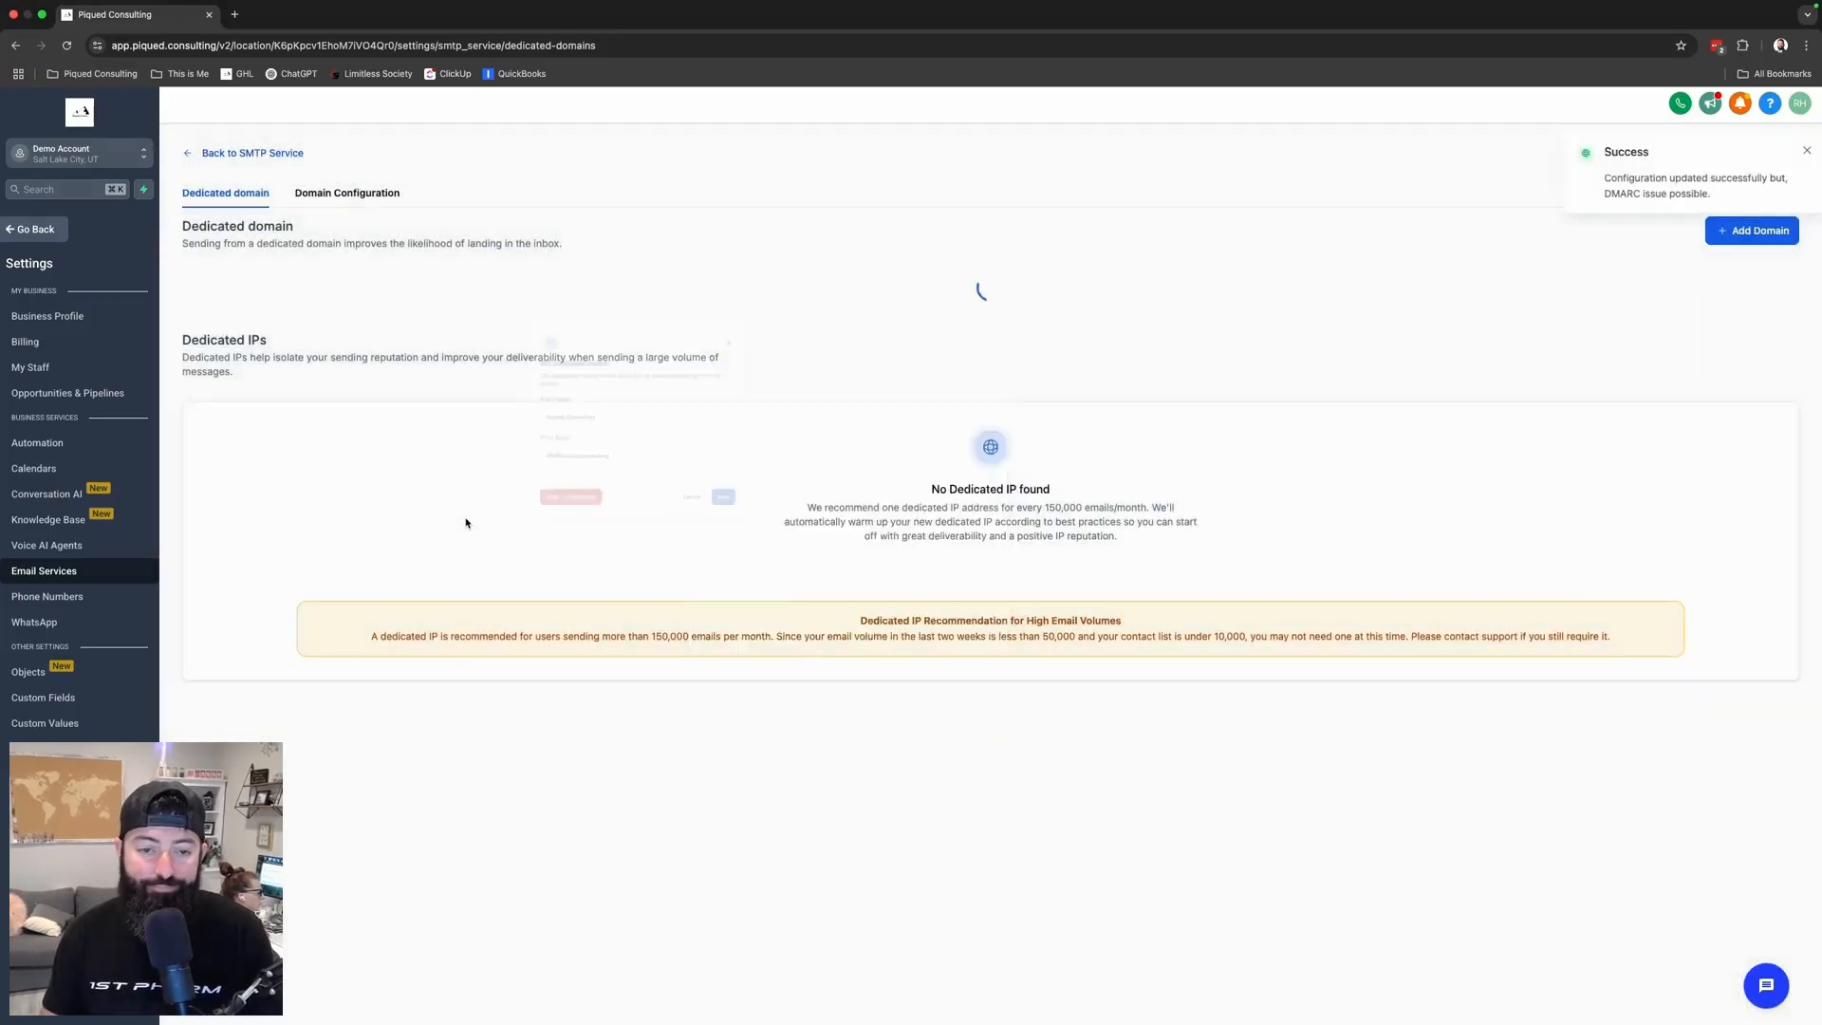
click(348, 203)
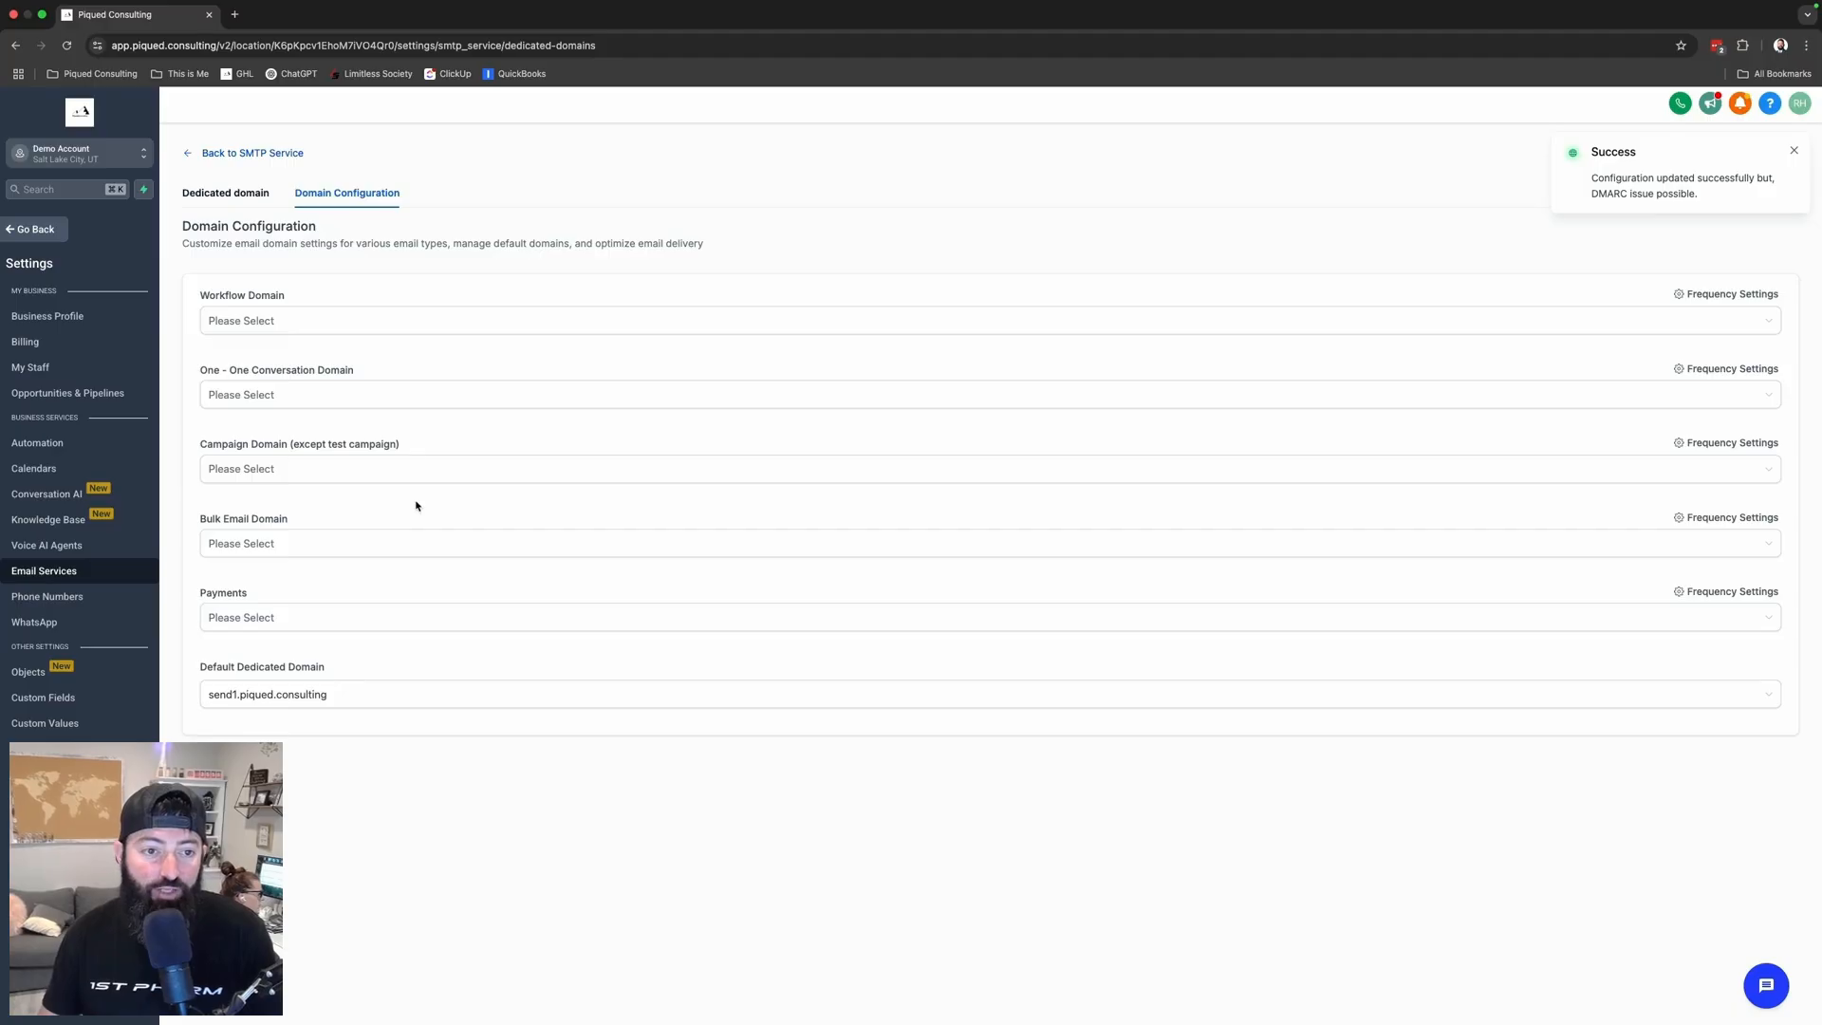
click(344, 320)
click(313, 357)
- Assign send1.piqued.consulting to the One-One Conversation, Campaign, Bulk Email and Payments domains
click(310, 395)
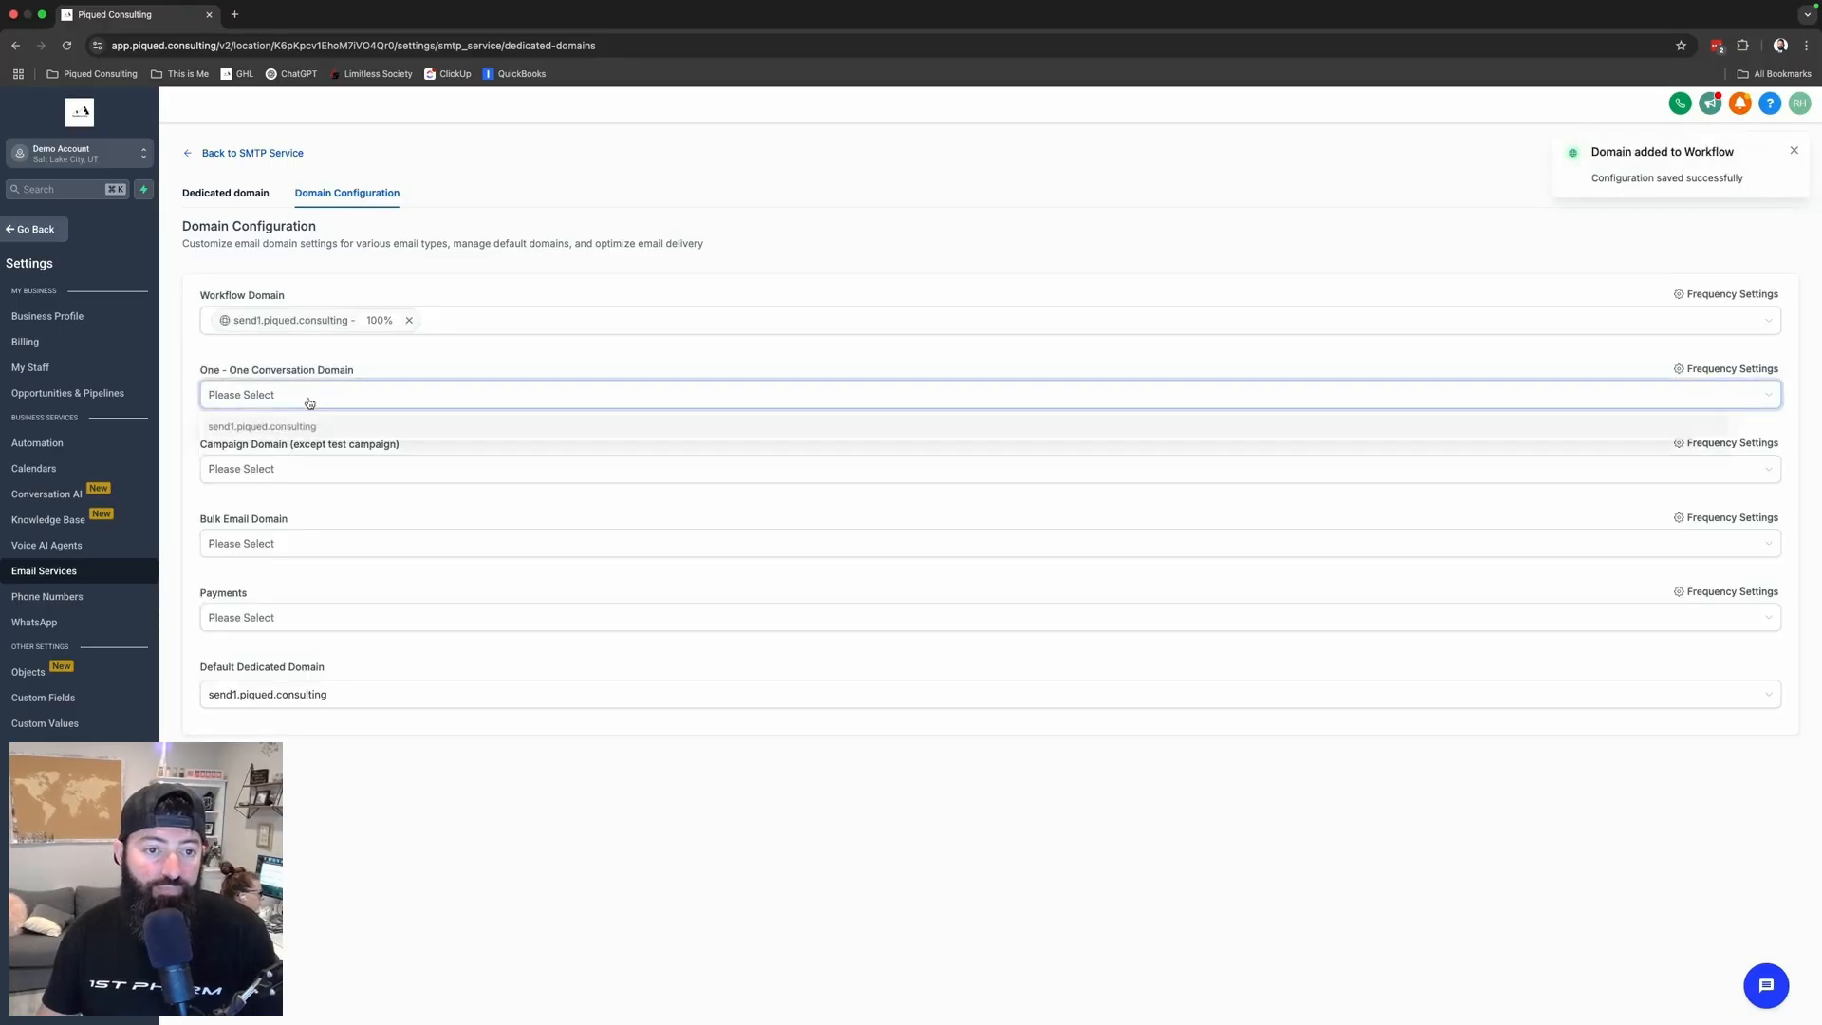
click(312, 428)
click(310, 471)
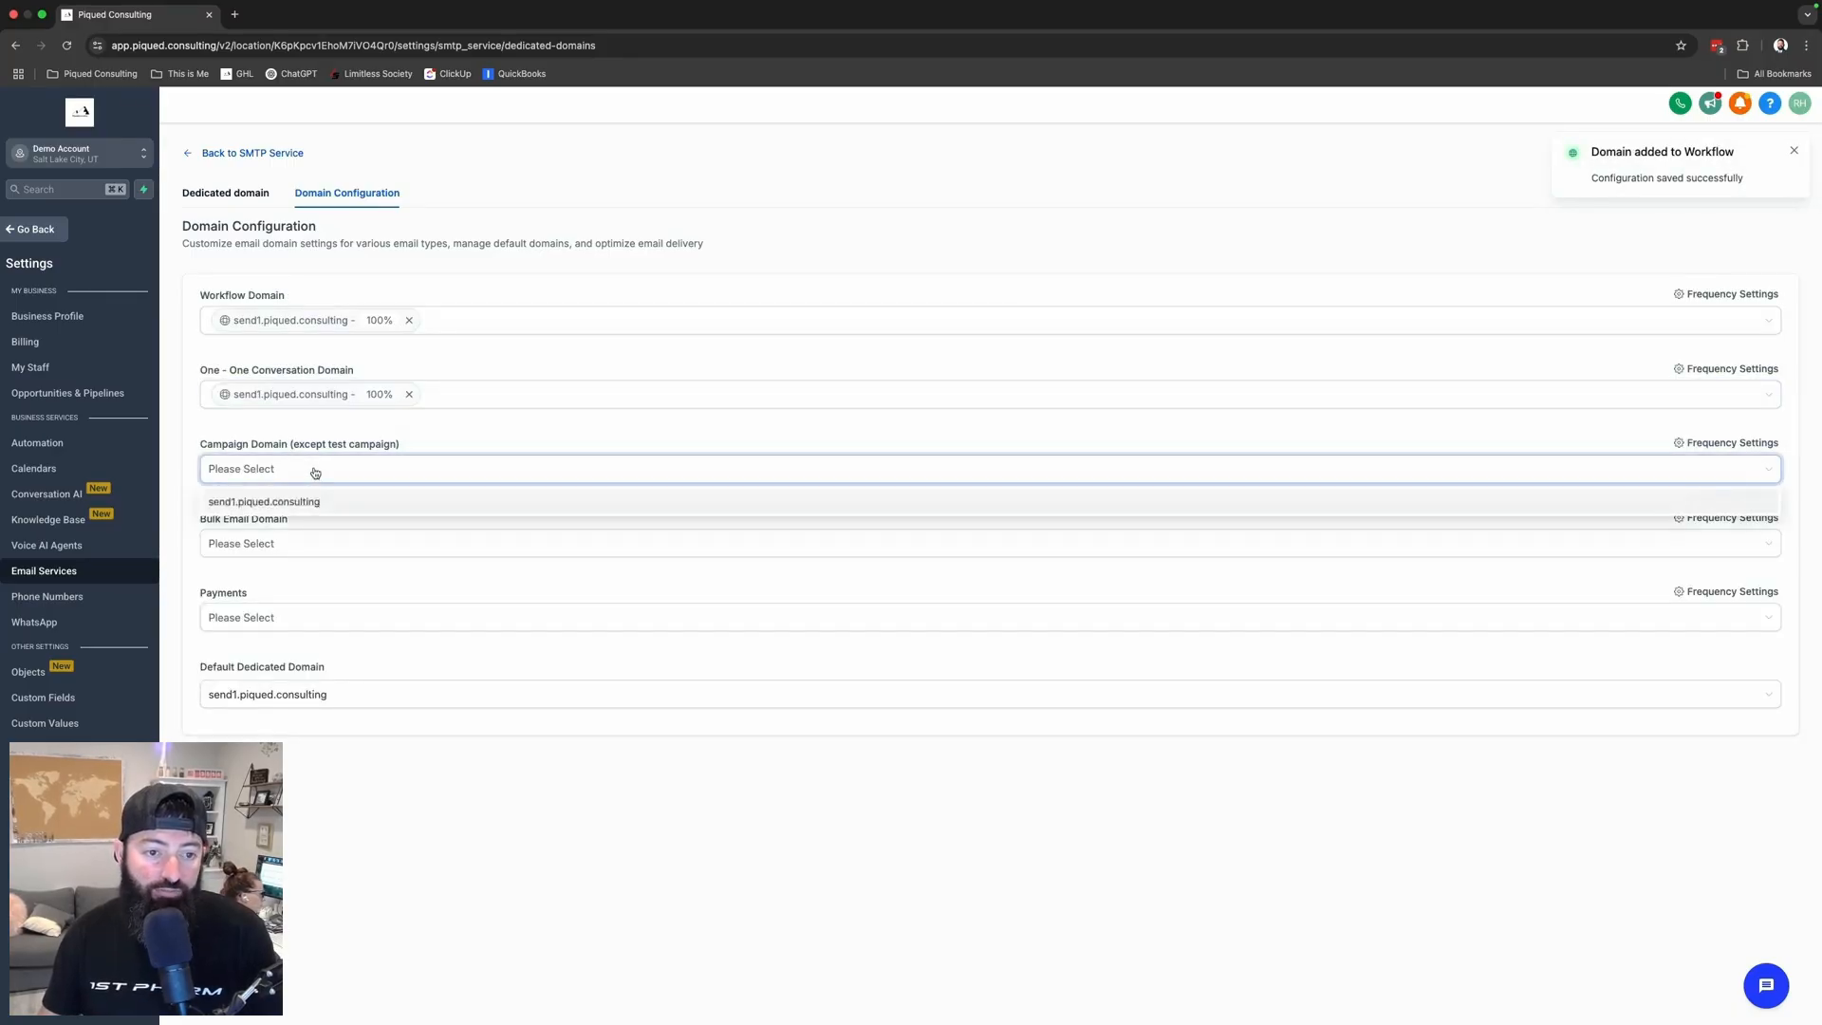
click(315, 503)
click(317, 543)
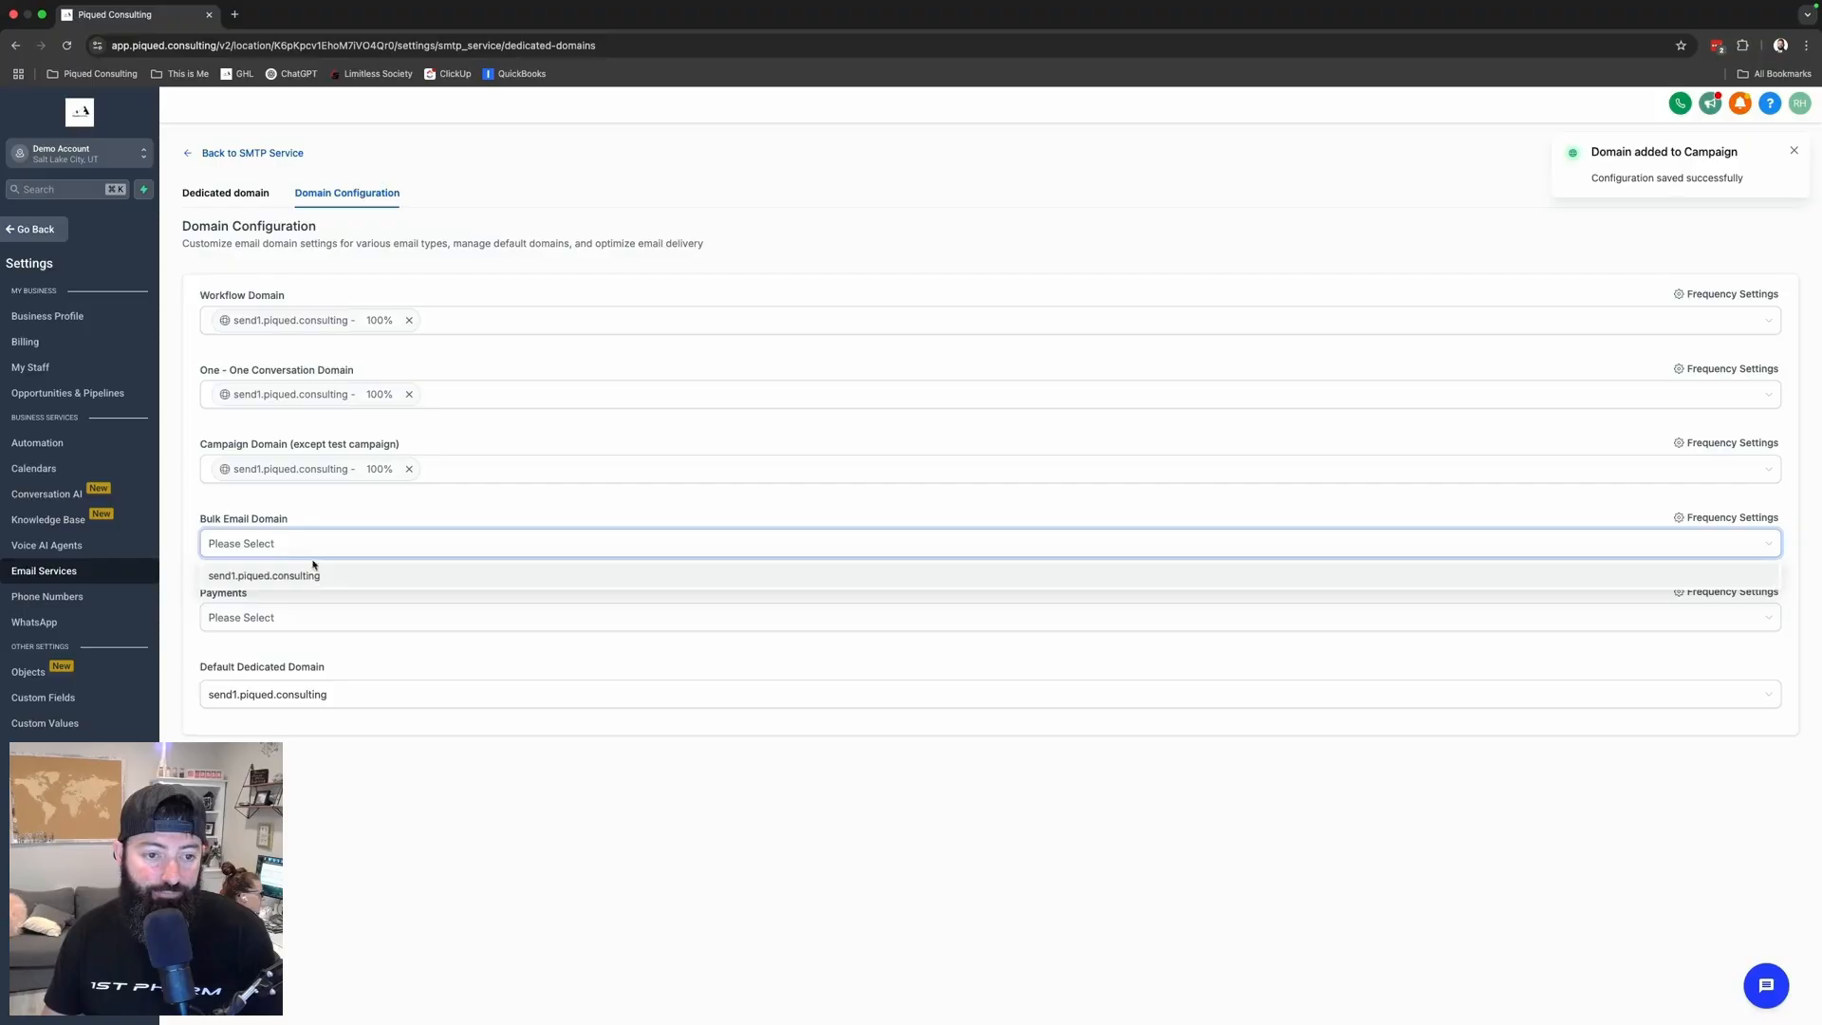
click(309, 573)
click(313, 631)
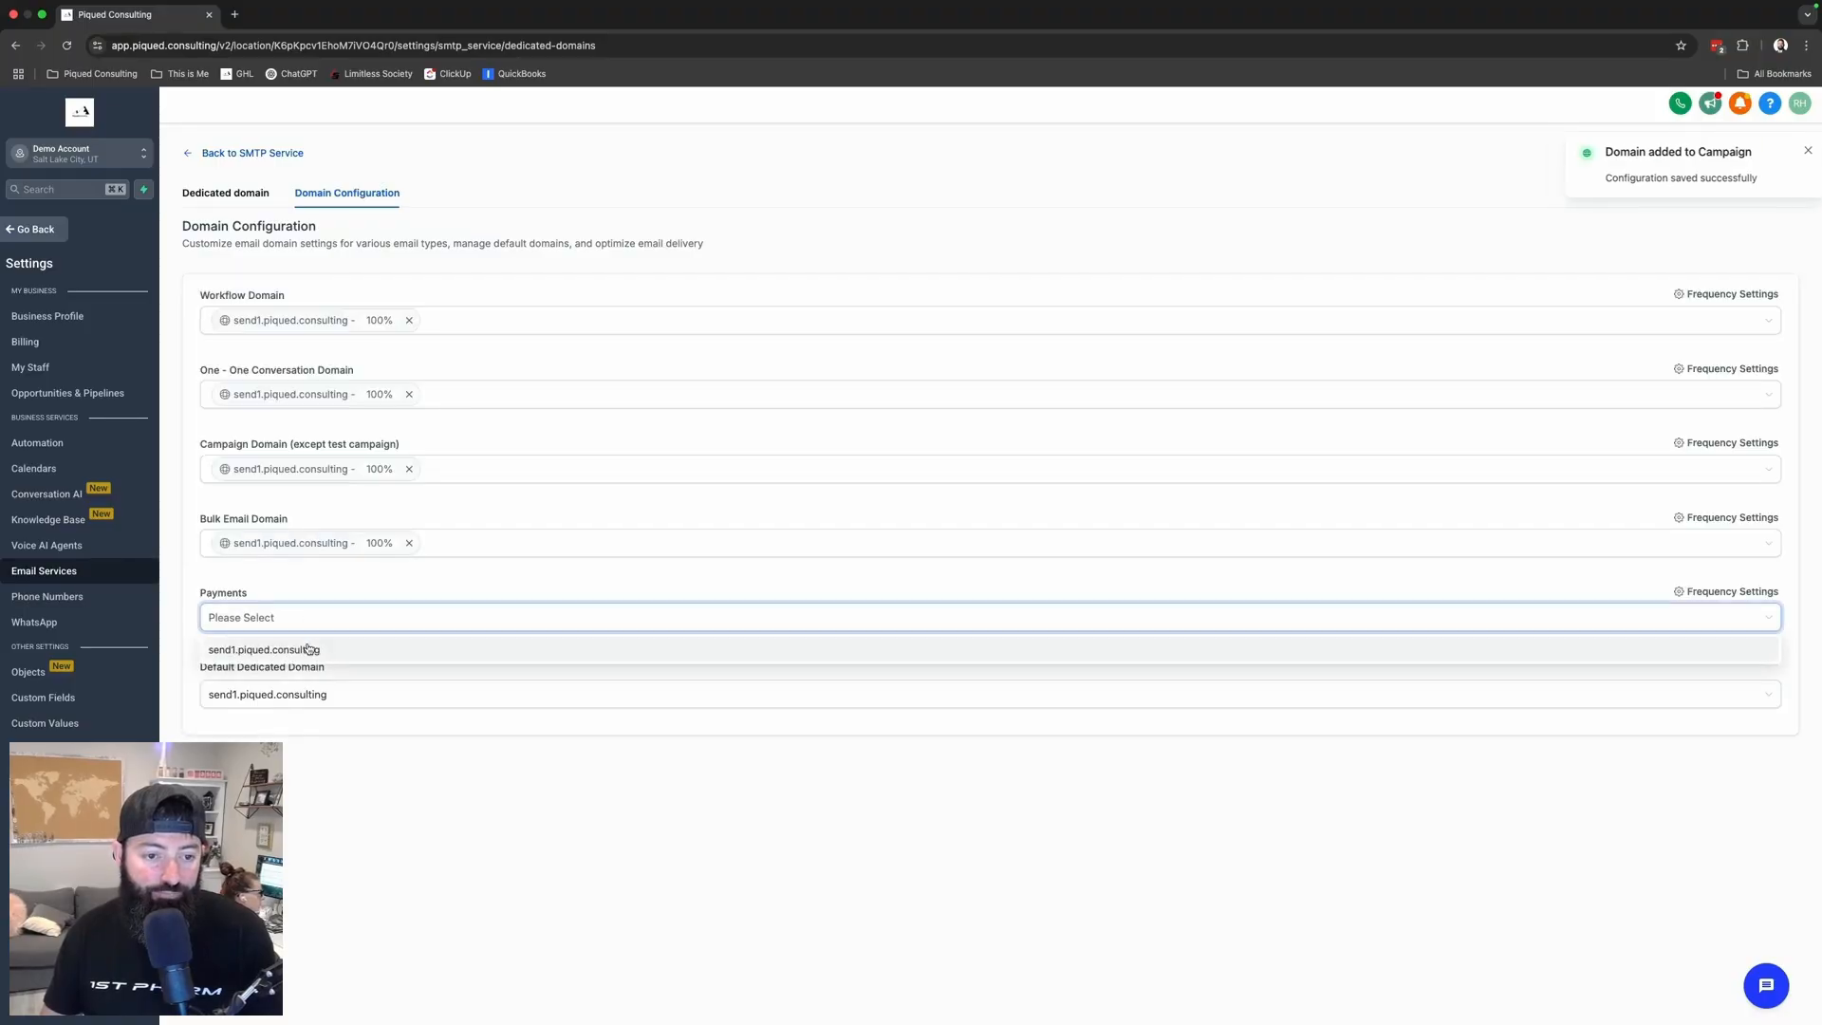
click(314, 646)
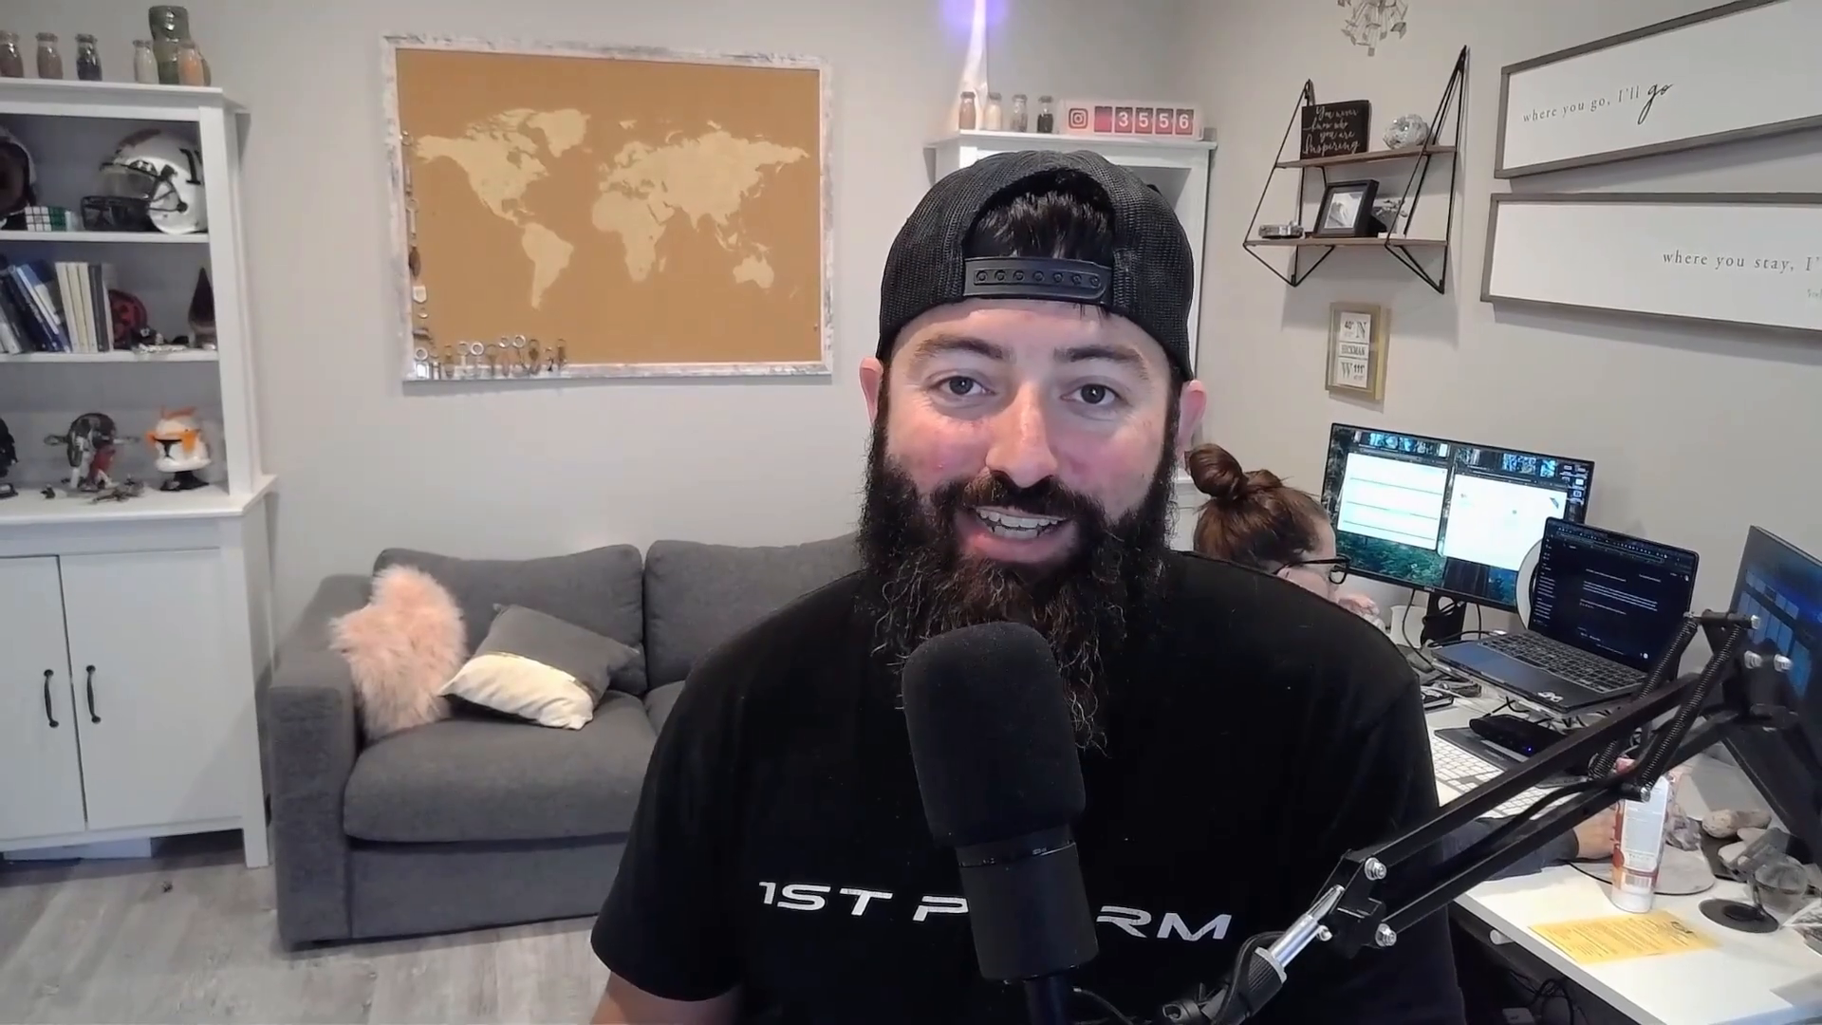